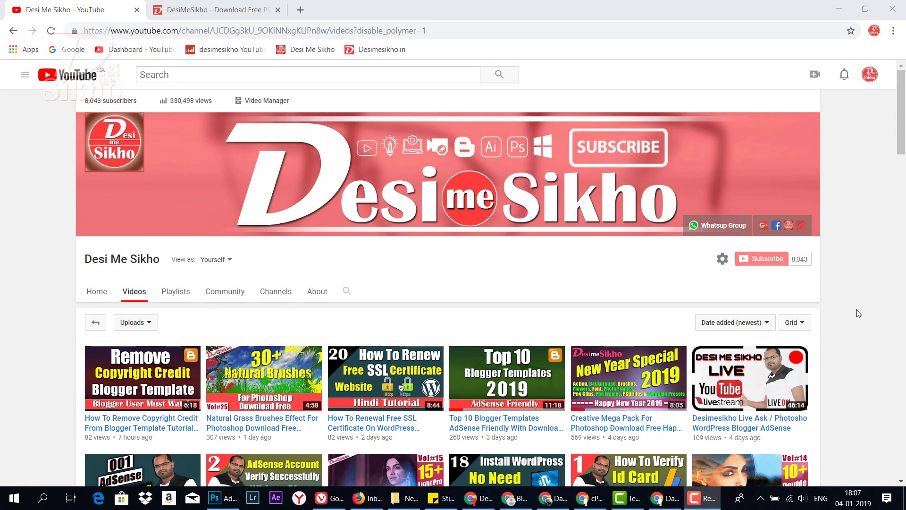
pyautogui.scroll(-5, 721, 227)
pyautogui.scroll(-5, 833, 248)
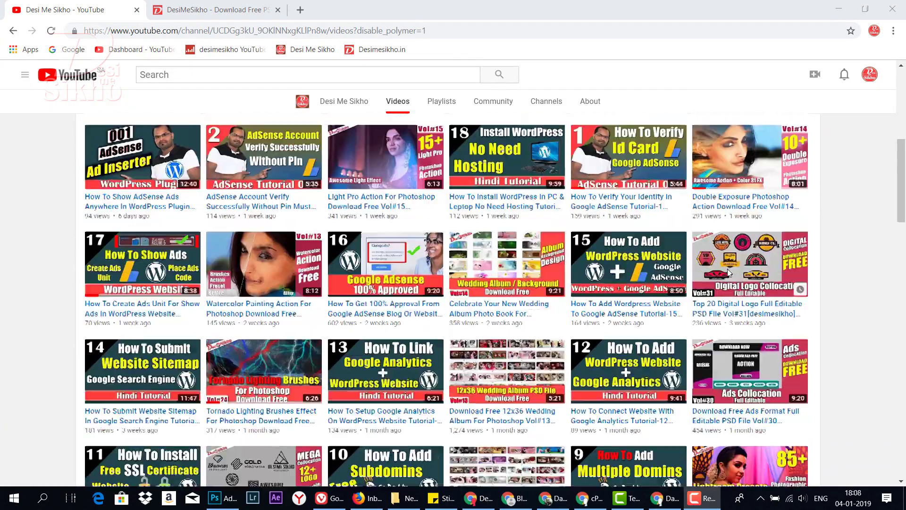
pyautogui.scroll(-3, 839, 260)
pyautogui.scroll(-3, 842, 267)
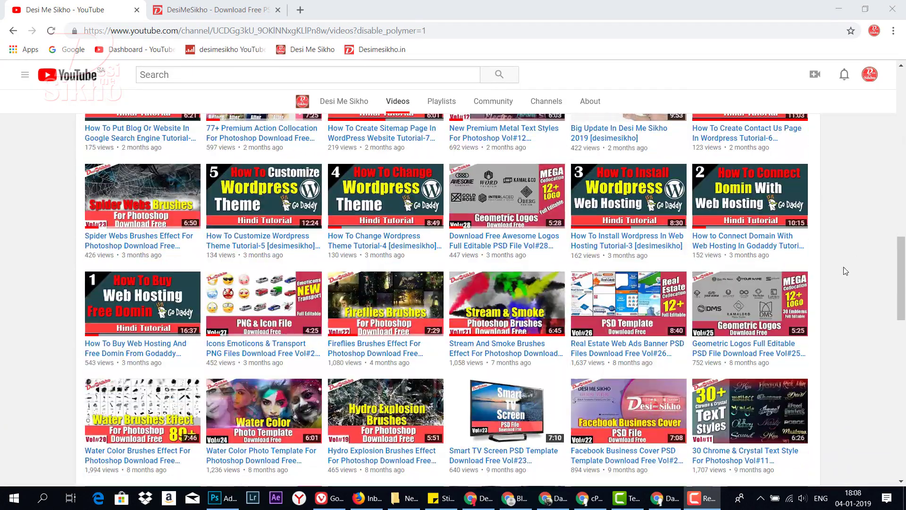
pyautogui.scroll(-3, 845, 269)
pyautogui.scroll(-6, 845, 271)
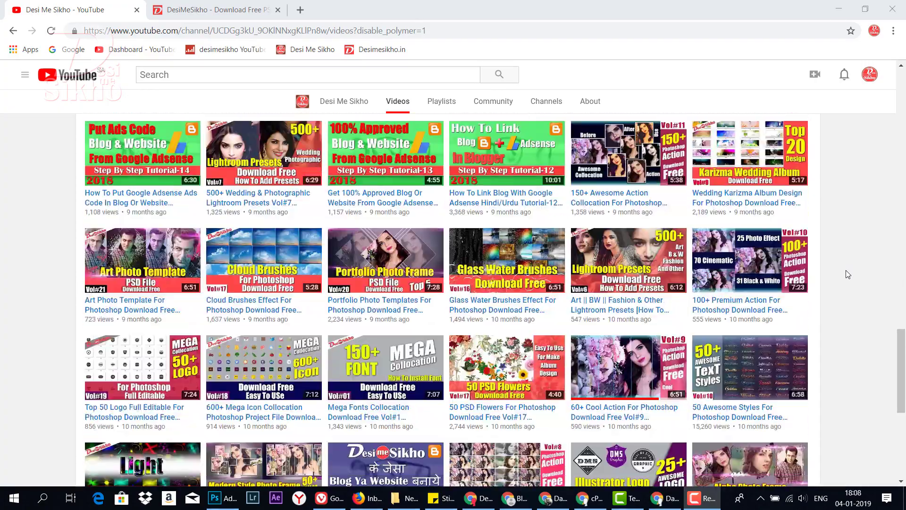
pyautogui.scroll(-3, 846, 270)
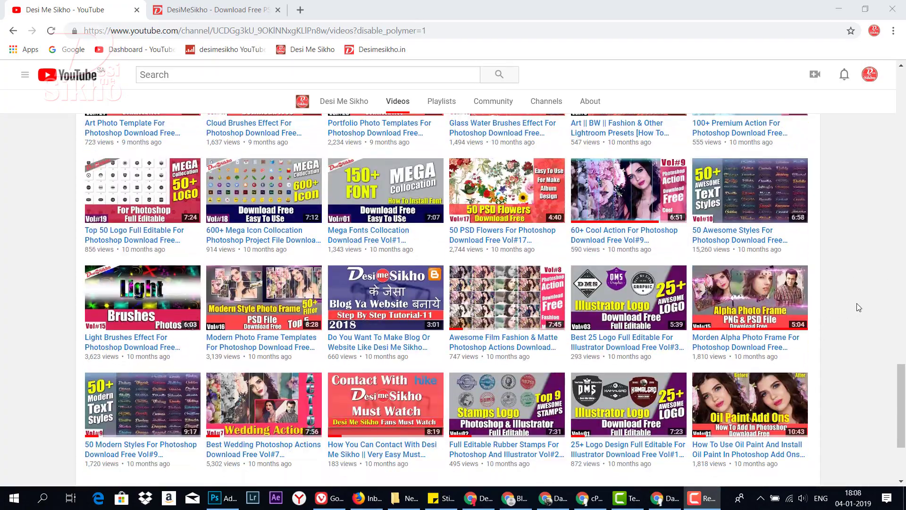
pyautogui.scroll(-3, 859, 308)
pyautogui.scroll(7, 864, 309)
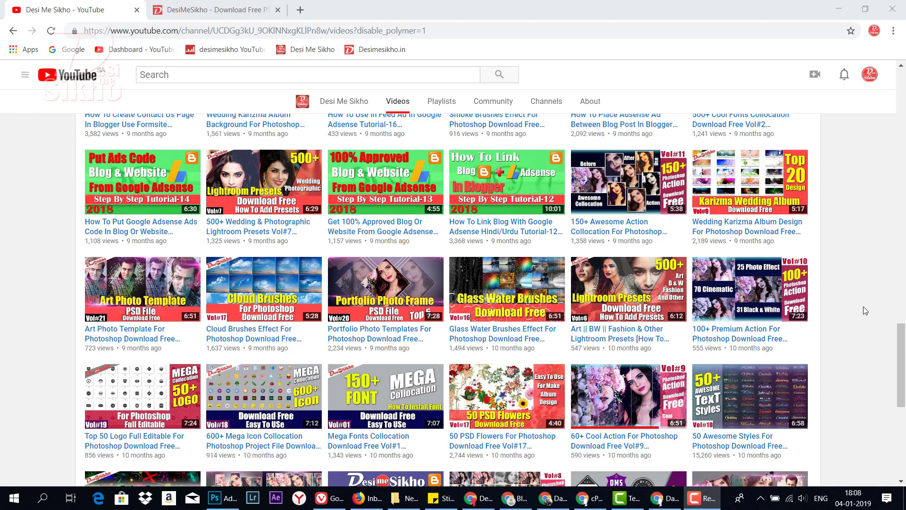
pyautogui.scroll(2, 869, 304)
pyautogui.scroll(10, 871, 302)
pyautogui.scroll(5, 845, 263)
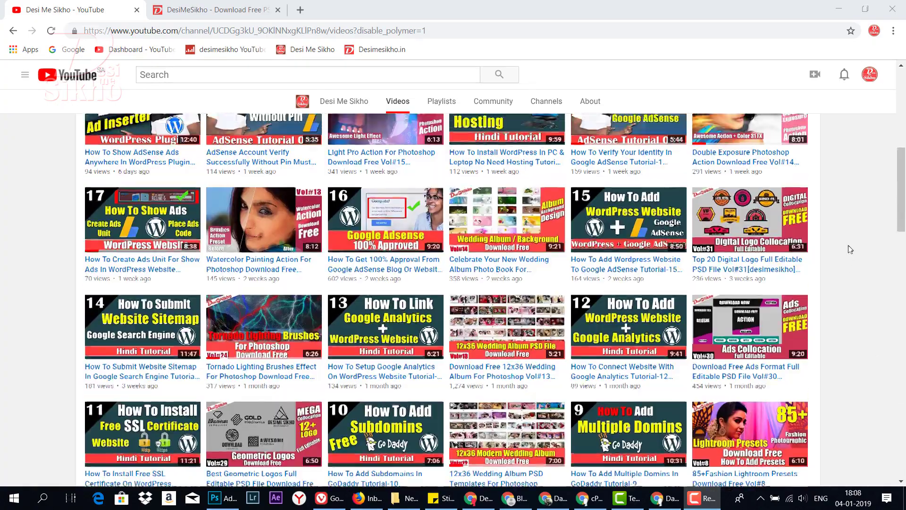
pyautogui.scroll(10, 854, 245)
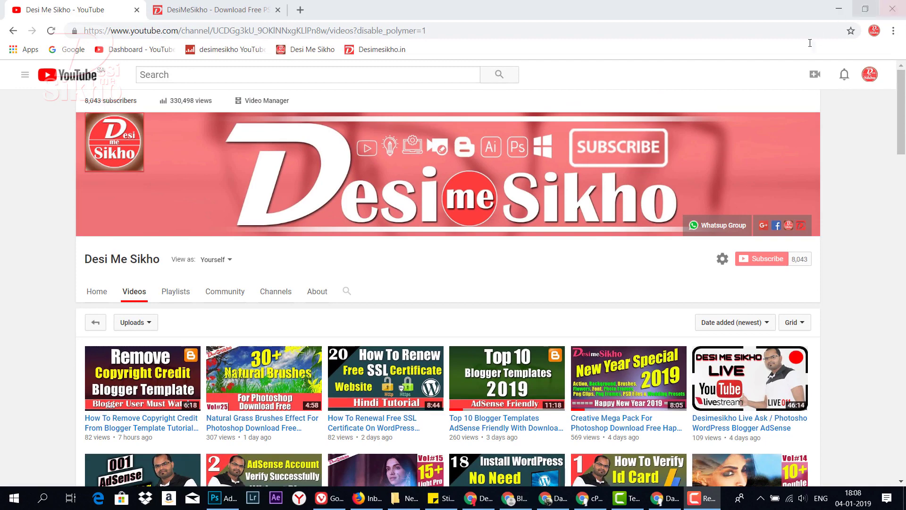
# Step: Create Untitled-1, a white 1280 × 720 px document at 72 ppi in pixels
pyautogui.click(226, 499)
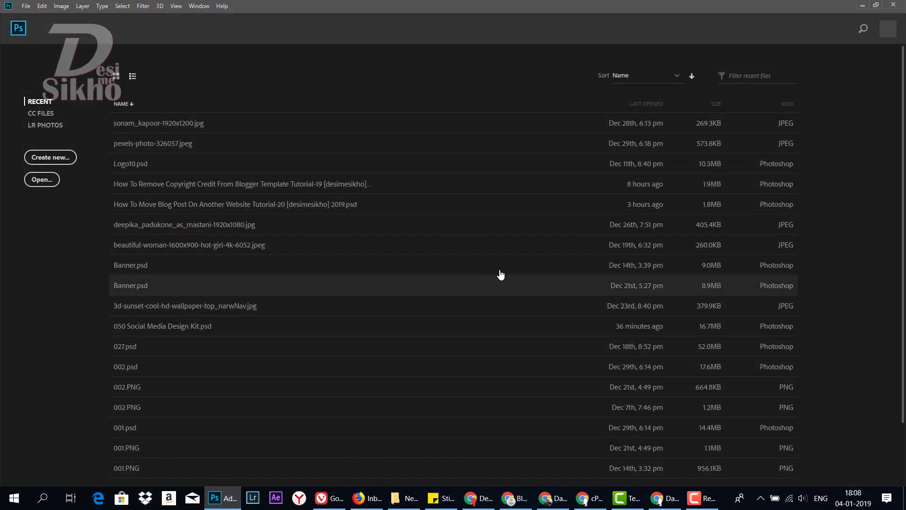
pyautogui.click(52, 159)
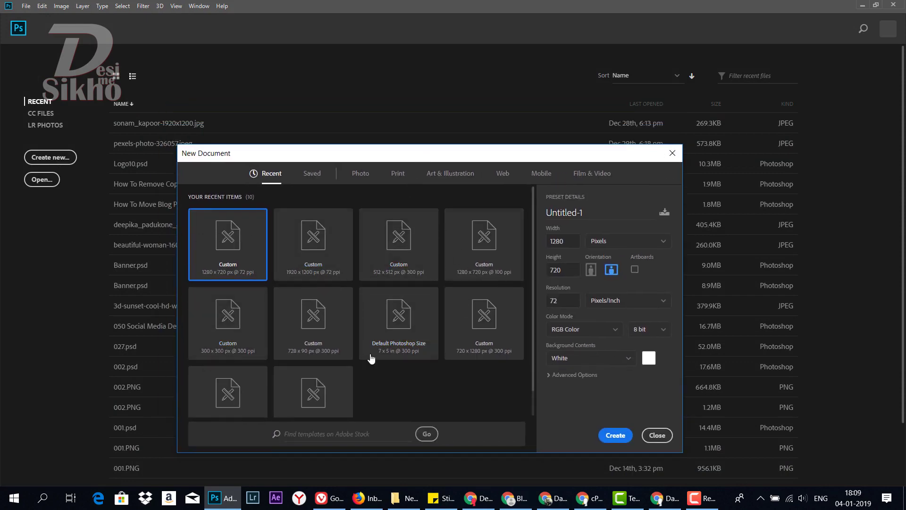
pyautogui.moveTo(558, 154); pyautogui.dragTo(571, 147)
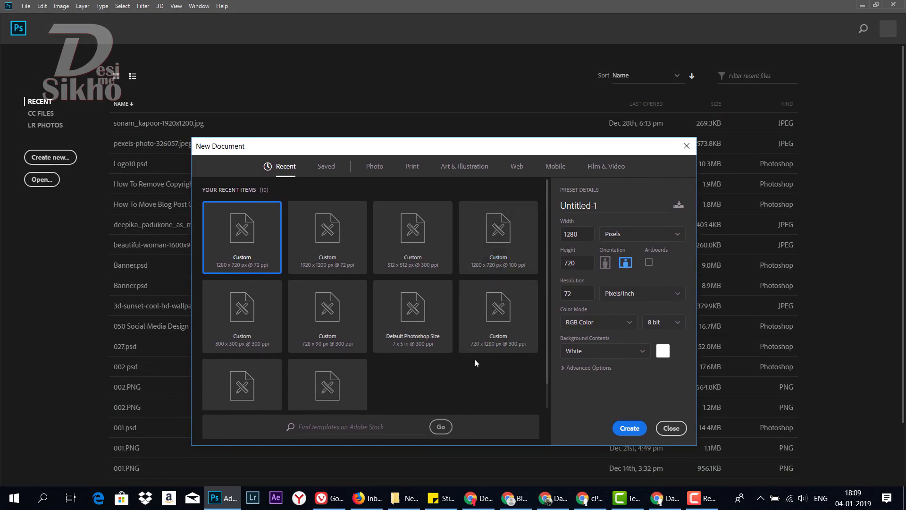
pyautogui.moveTo(585, 264); pyautogui.dragTo(560, 267)
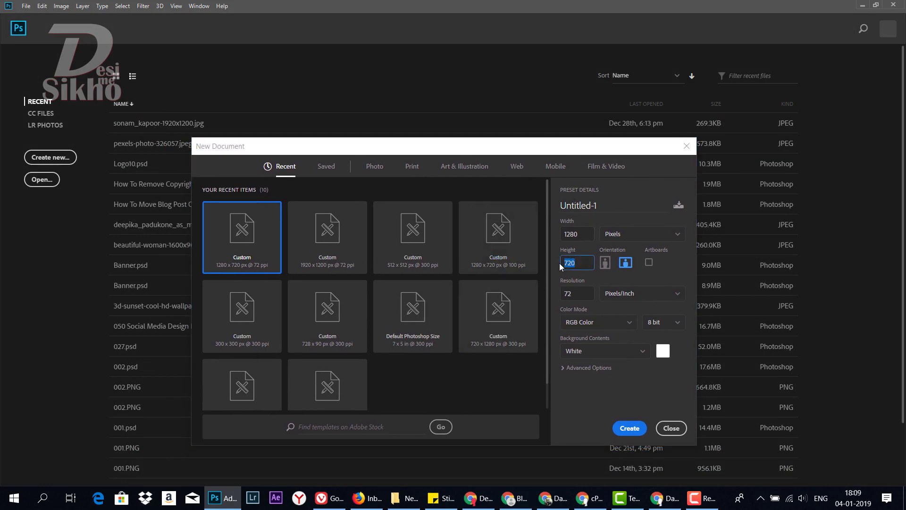
pyautogui.click(618, 239)
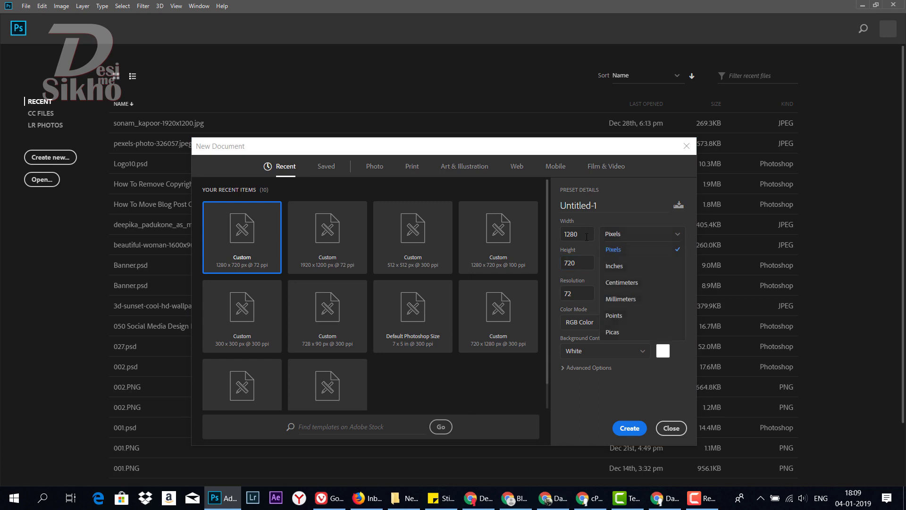
pyautogui.click(620, 239)
pyautogui.press('Tab')
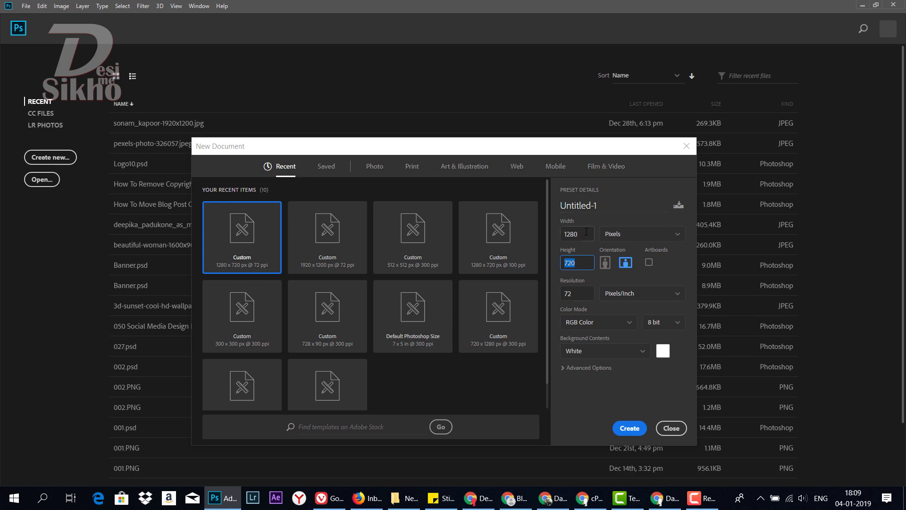
pyautogui.click(632, 428)
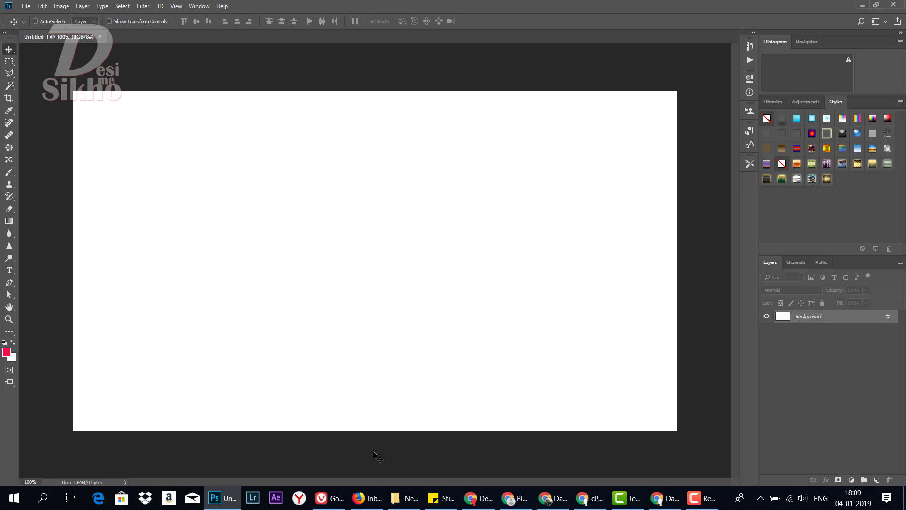
# Step: Place background-image-beautiful-blur-414586.jpg into the canvas and align it to the left edge
pyautogui.moveTo(404, 497)
pyautogui.click(410, 504)
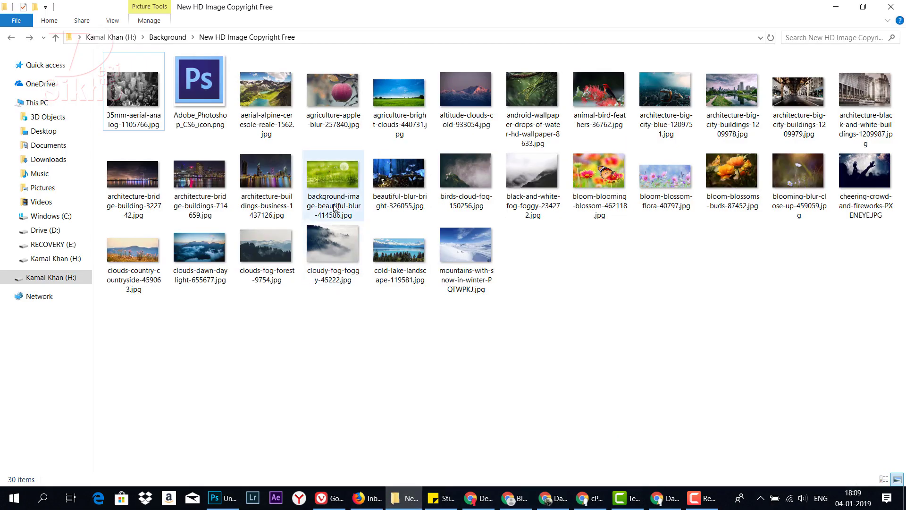
pyautogui.moveTo(340, 190)
pyautogui.mouseDown()
pyautogui.moveTo(222, 506)
pyautogui.moveTo(232, 508)
pyautogui.moveTo(385, 265)
pyautogui.mouseUp()
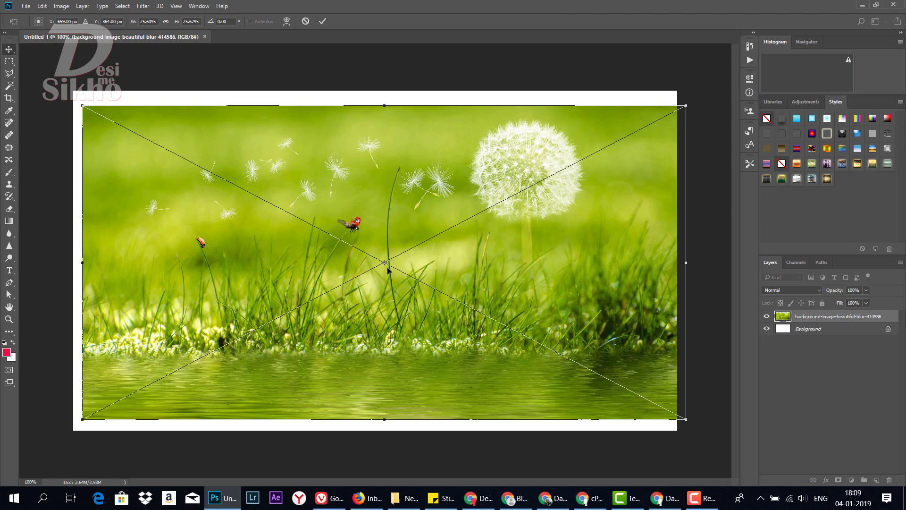
pyautogui.press('Return')
pyautogui.moveTo(390, 255); pyautogui.dragTo(382, 255)
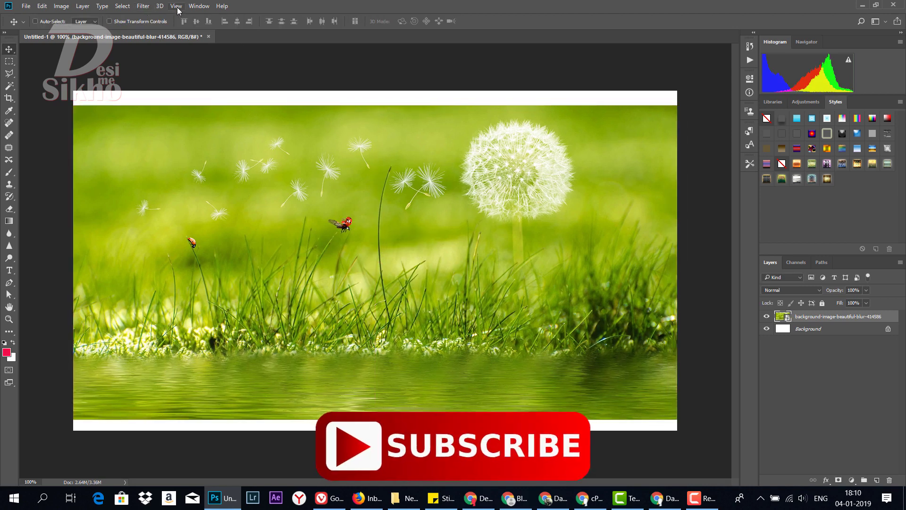
# Step: Apply a Gaussian Blur with a 100-pixel radius to the dandelion photo layer
pyautogui.click(143, 6)
pyautogui.moveTo(152, 137)
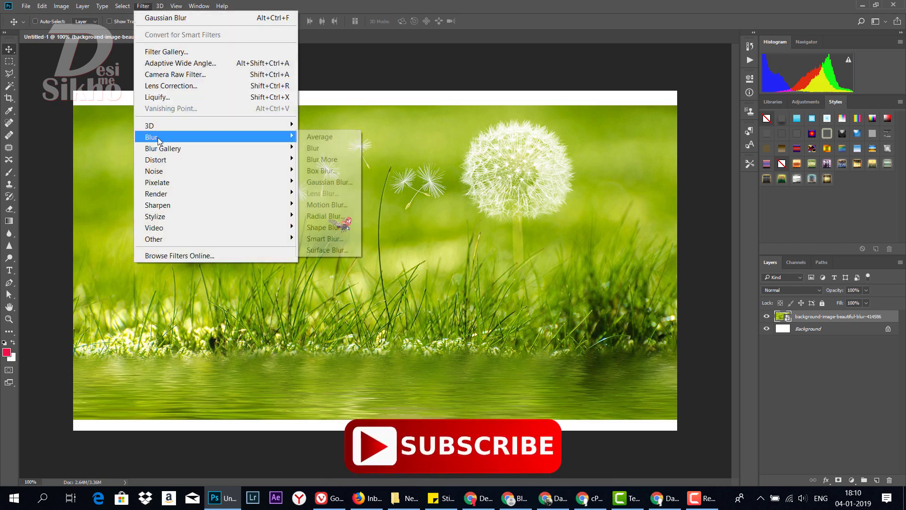
pyautogui.click(312, 182)
pyautogui.moveTo(609, 377); pyautogui.dragTo(659, 380)
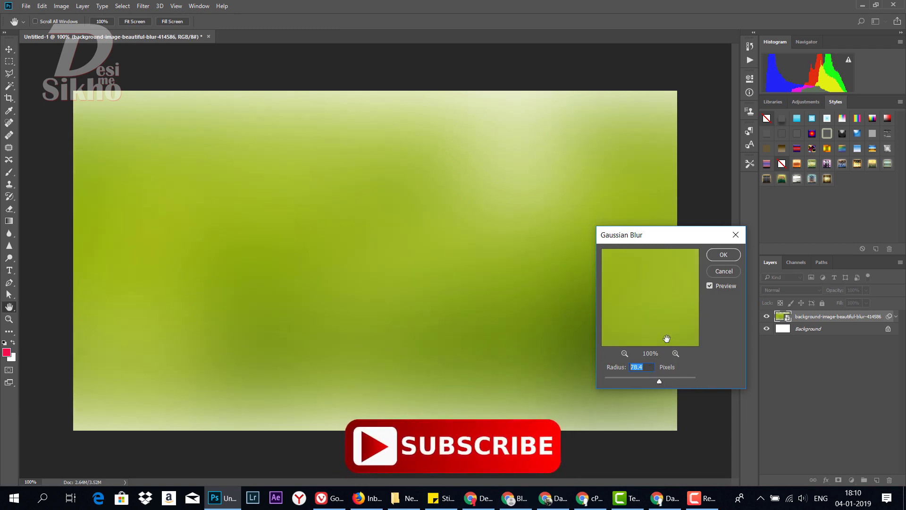
pyautogui.write('100')
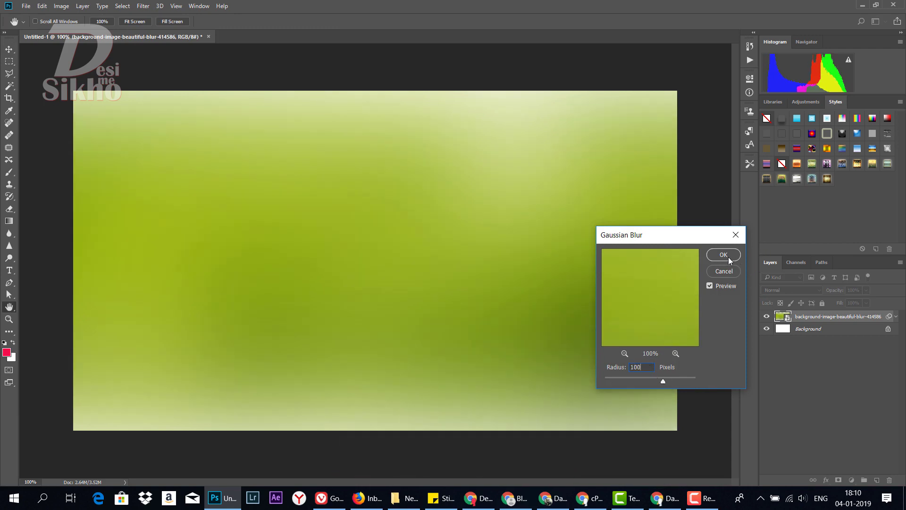
pyautogui.click(723, 255)
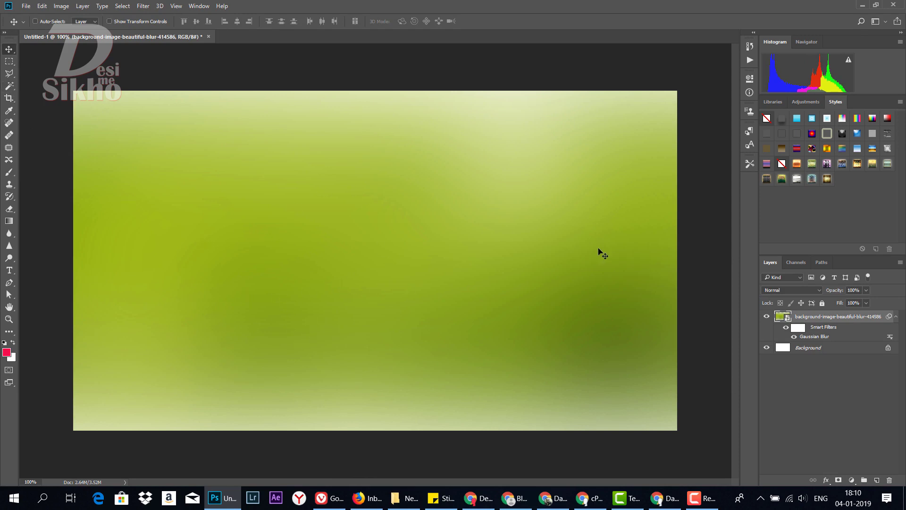
# Step: Draw a wide red rectangle bar across the bottom of the canvas
pyautogui.click(7, 353)
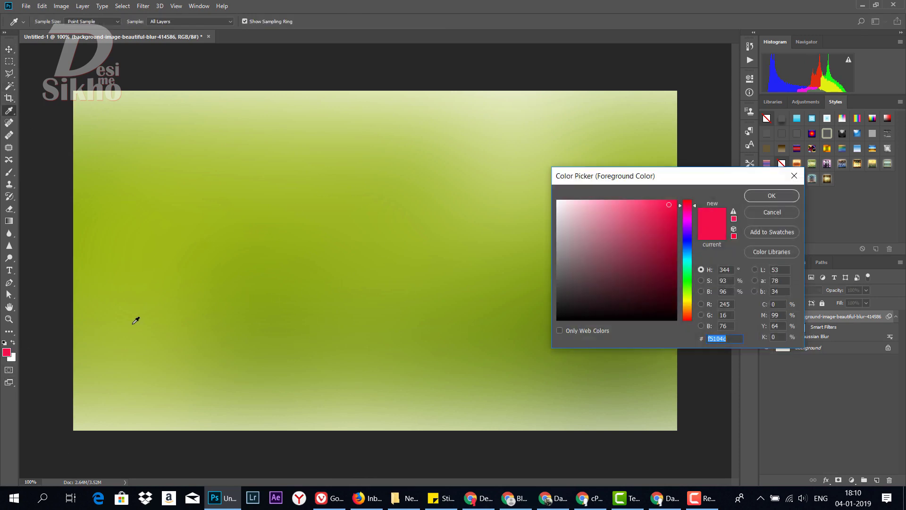
pyautogui.click(779, 214)
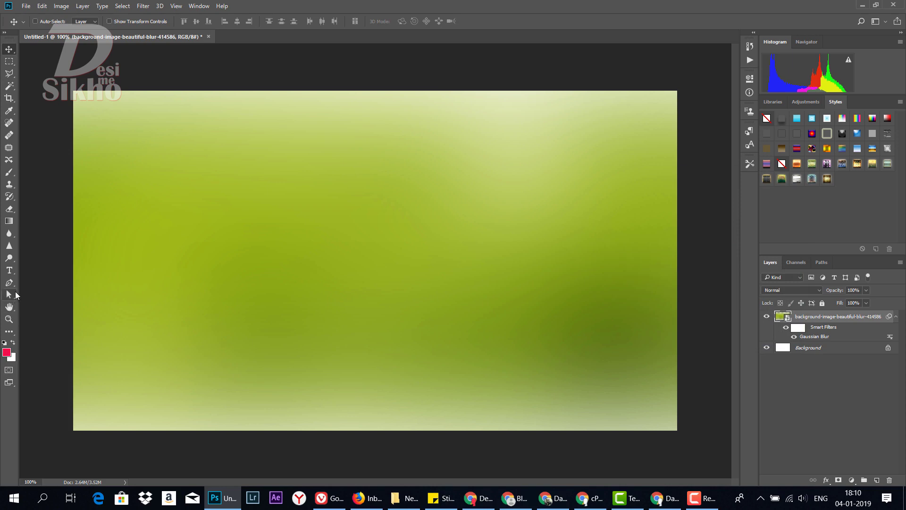
pyautogui.click(10, 333)
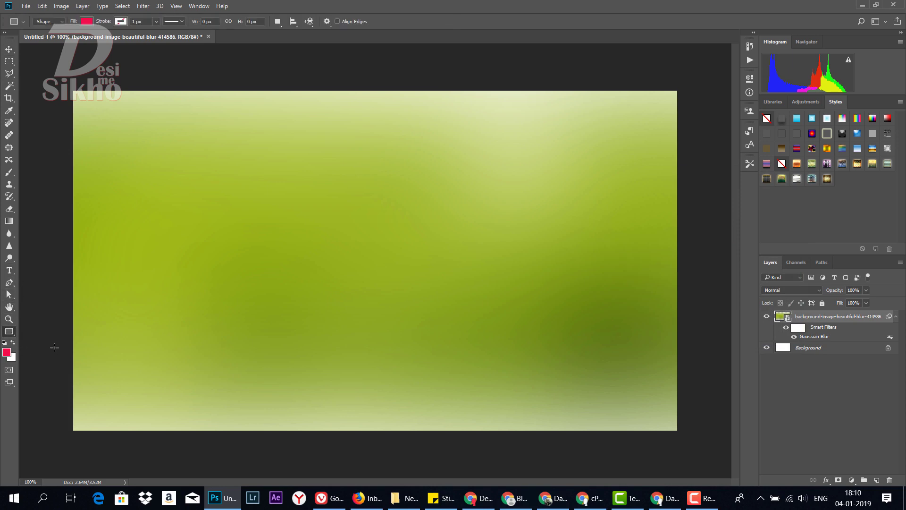
pyautogui.moveTo(55, 343); pyautogui.dragTo(697, 444)
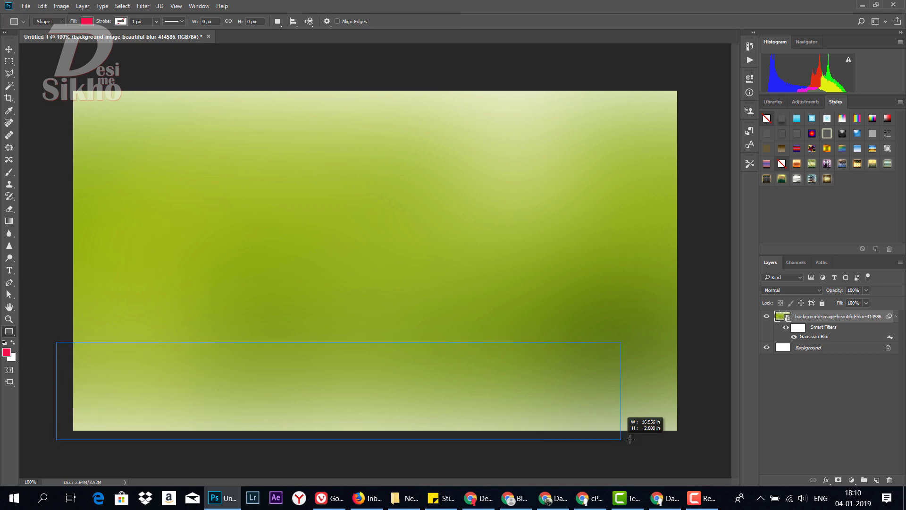
pyautogui.moveTo(697, 443); pyautogui.dragTo(703, 442)
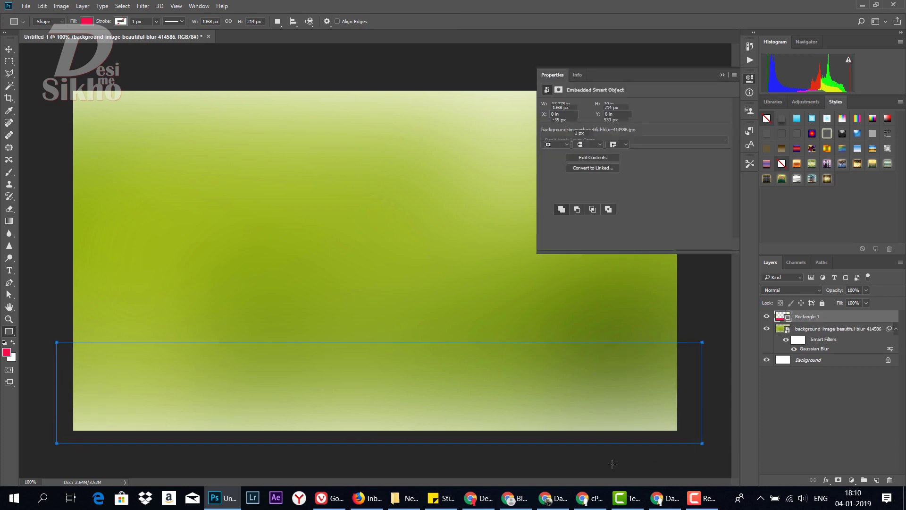
pyautogui.click(721, 75)
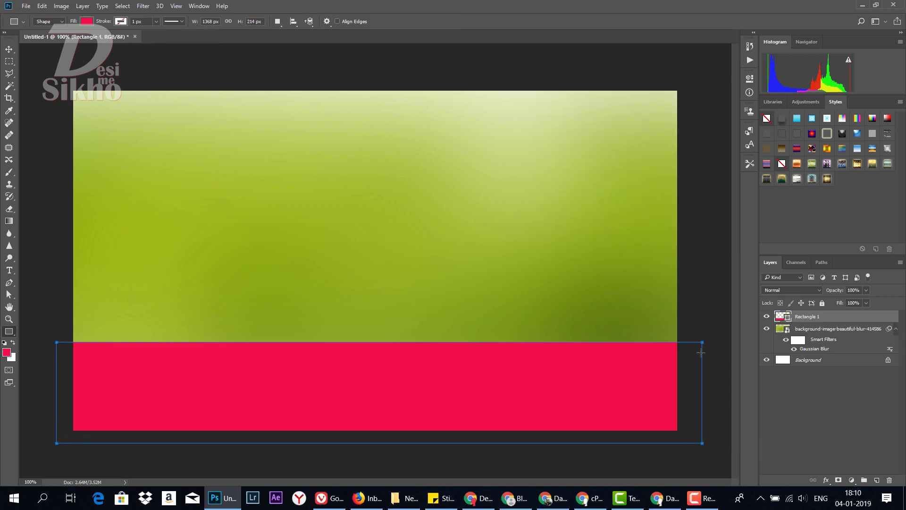
# Step: Lower the red bar, then set its fill to 80% and opacity to 57%
pyautogui.click(13, 52)
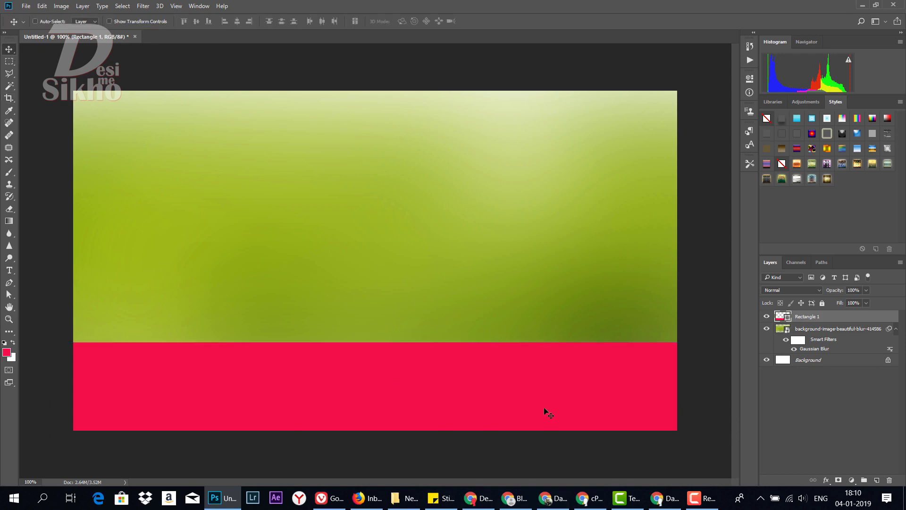
pyautogui.moveTo(574, 384); pyautogui.dragTo(574, 404)
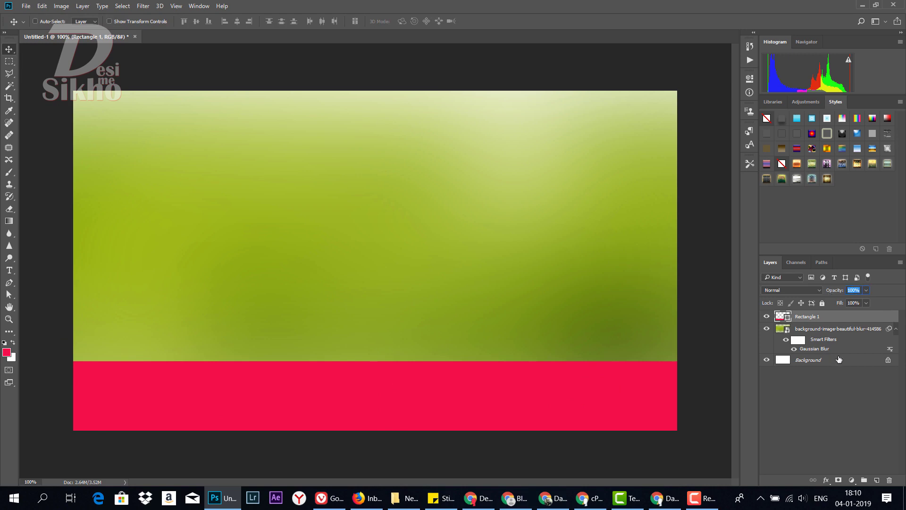
pyautogui.write('80')
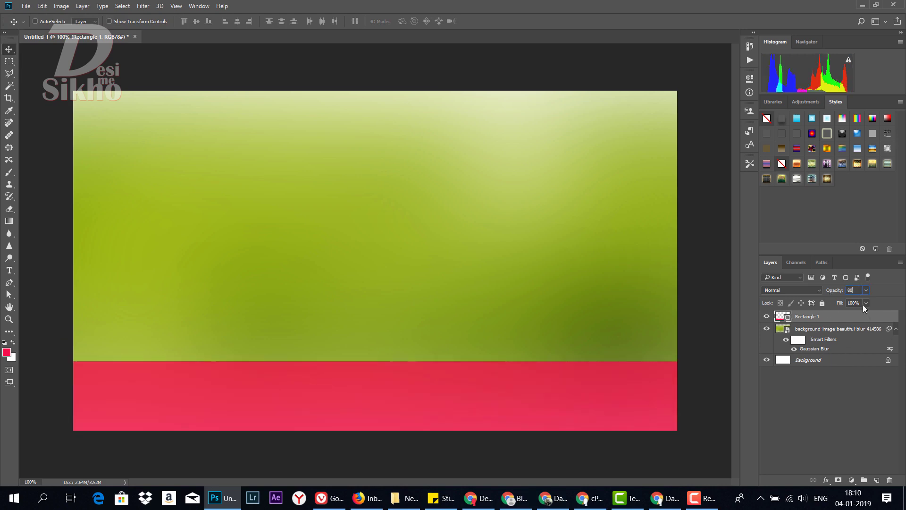
pyautogui.click(859, 303)
pyautogui.write('80')
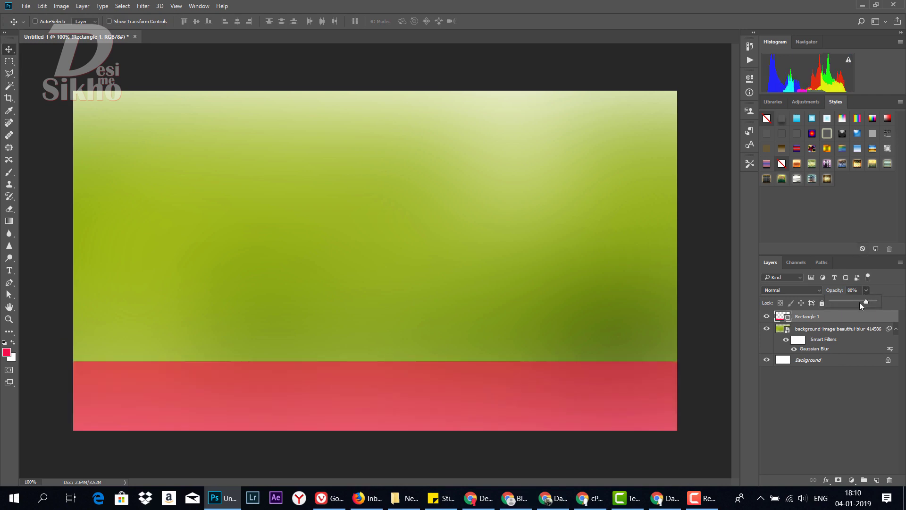
pyautogui.moveTo(855, 307); pyautogui.dragTo(852, 303)
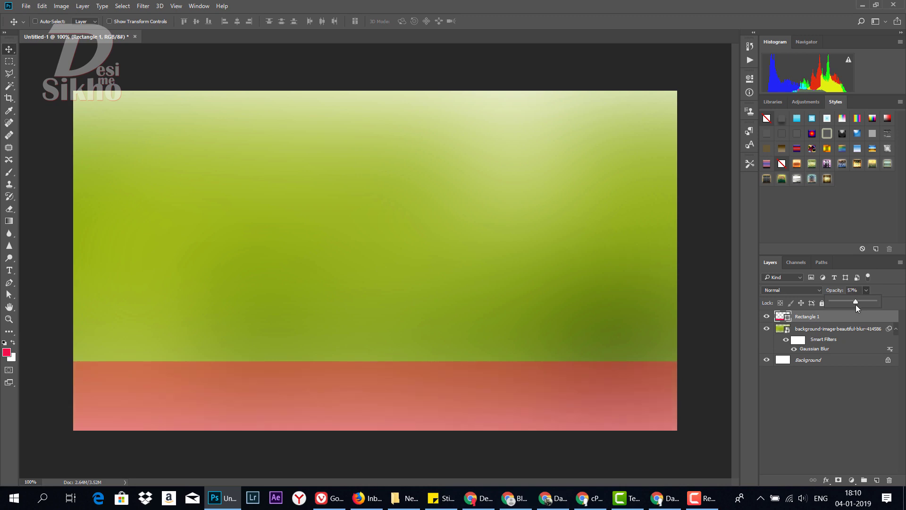
pyautogui.click(851, 409)
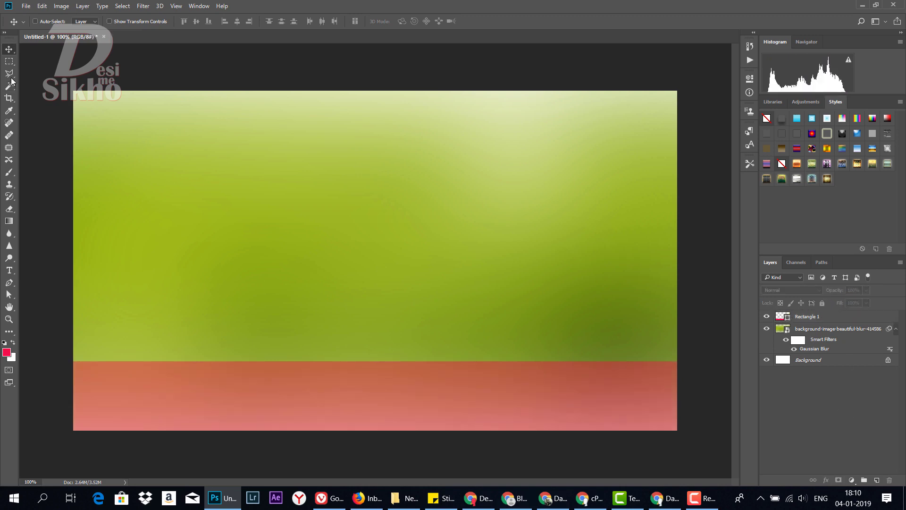
# Step: Type 'Adobe Photoshop' in Impact on the red bar
pyautogui.click(10, 270)
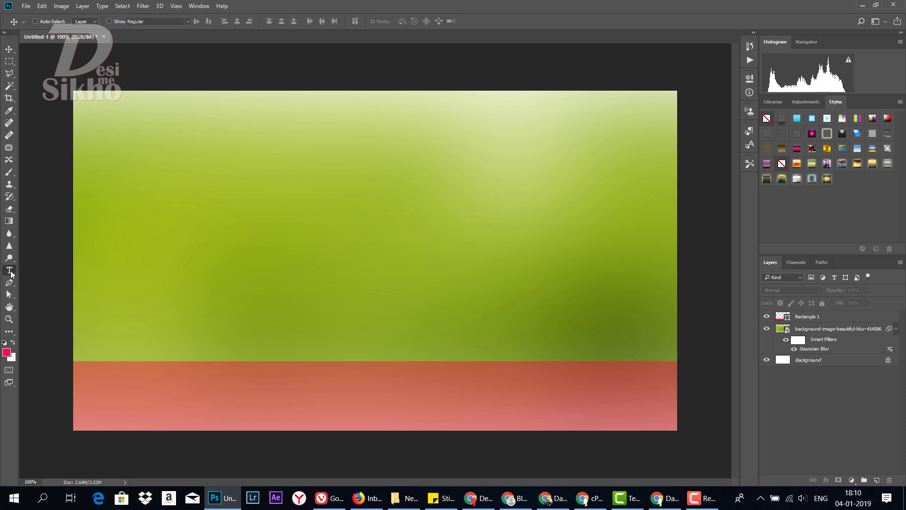
pyautogui.click(189, 394)
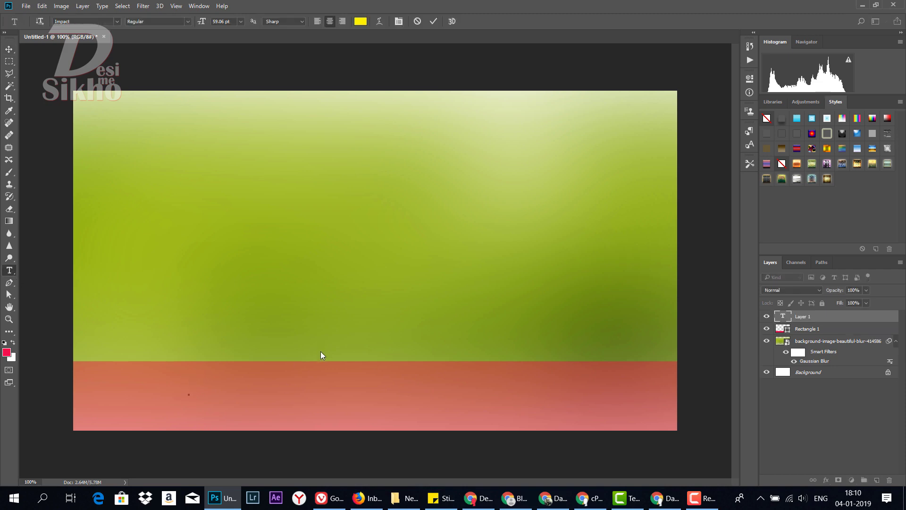
pyautogui.write('Ad')
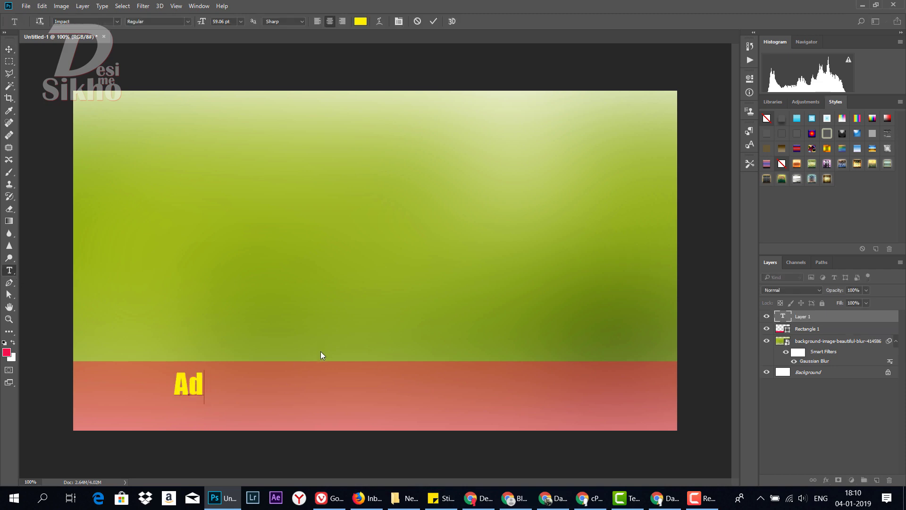
pyautogui.write('obe ')
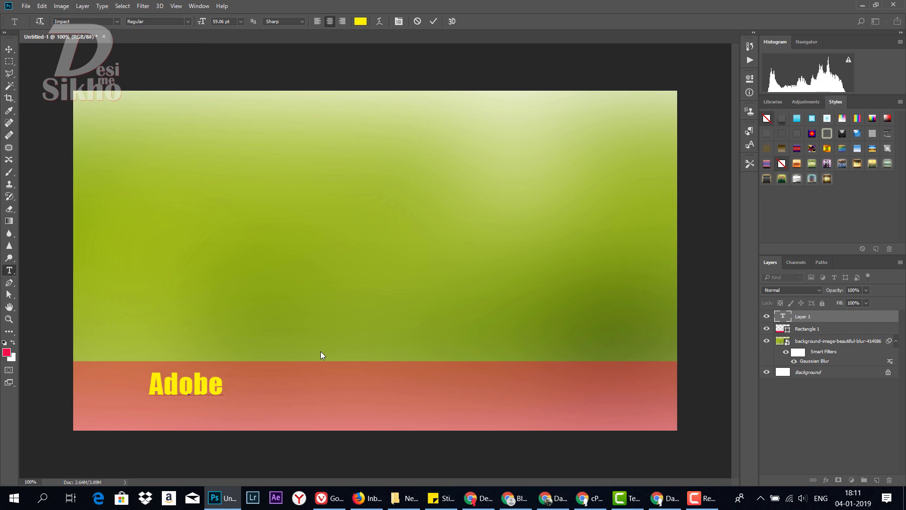
pyautogui.write('Photi')
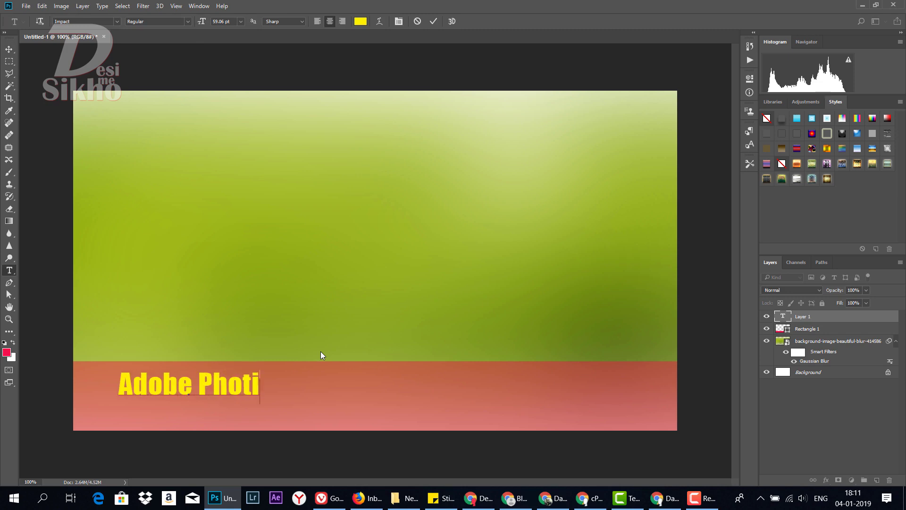
pyautogui.press('BackSpace')
pyautogui.write('osh')
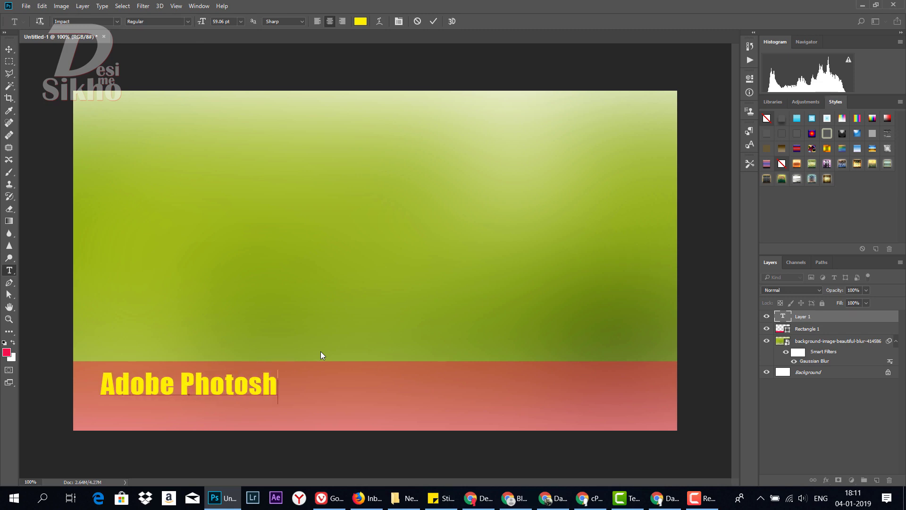
pyautogui.write('op')
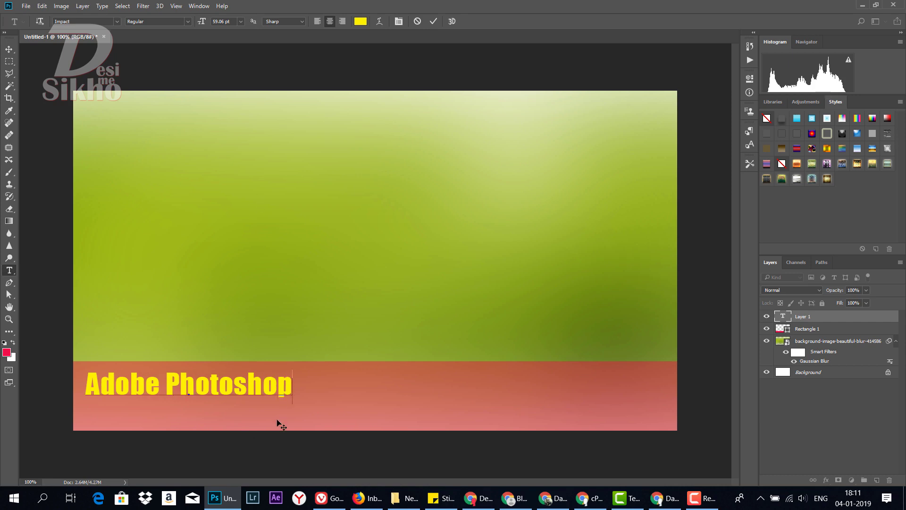
# Step: Make the title text white and centre it on the red bar
pyautogui.hotkey('ctrl', 'a')
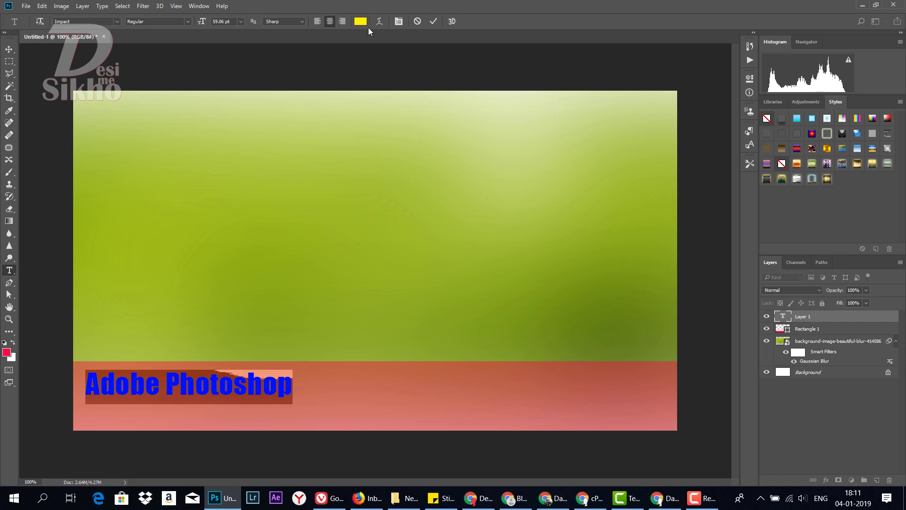
pyautogui.click(360, 21)
pyautogui.moveTo(573, 254); pyautogui.dragTo(440, 105)
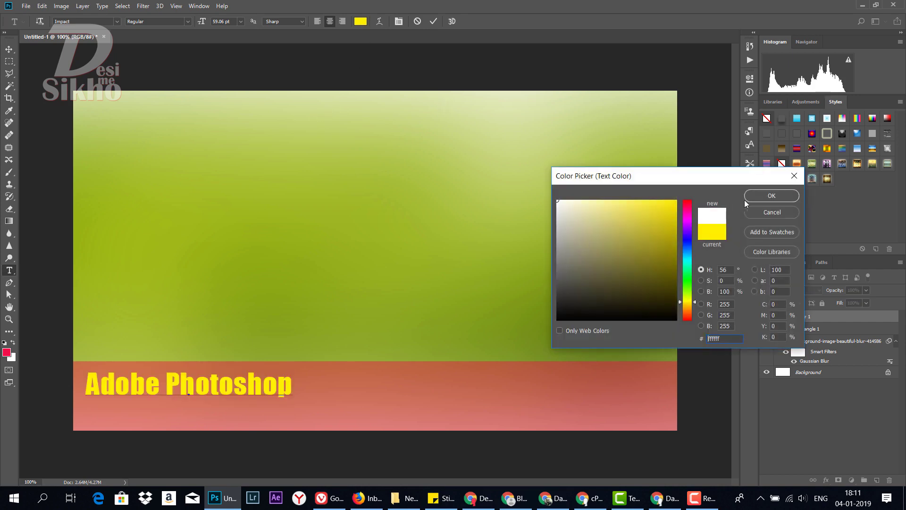
pyautogui.click(762, 197)
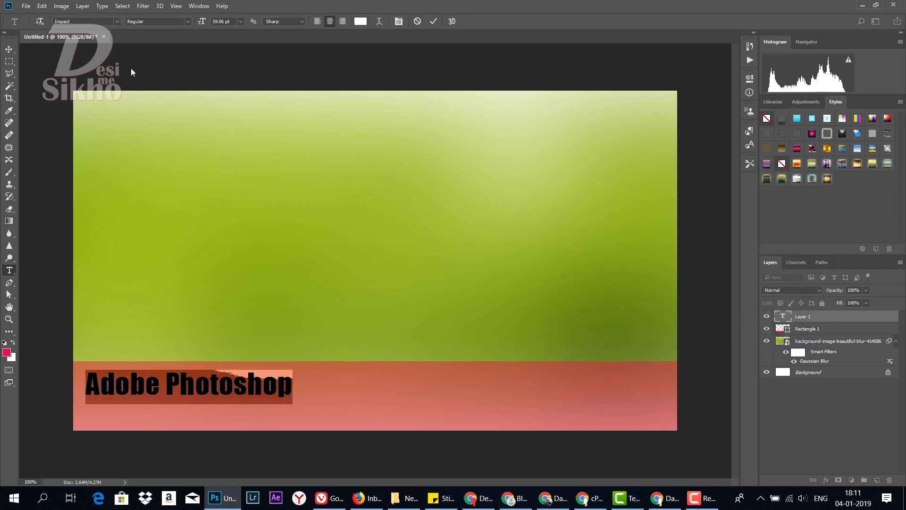
pyautogui.click(10, 49)
pyautogui.moveTo(241, 388)
pyautogui.mouseDown()
pyautogui.moveTo(440, 400)
pyautogui.moveTo(425, 402)
pyautogui.mouseUp()
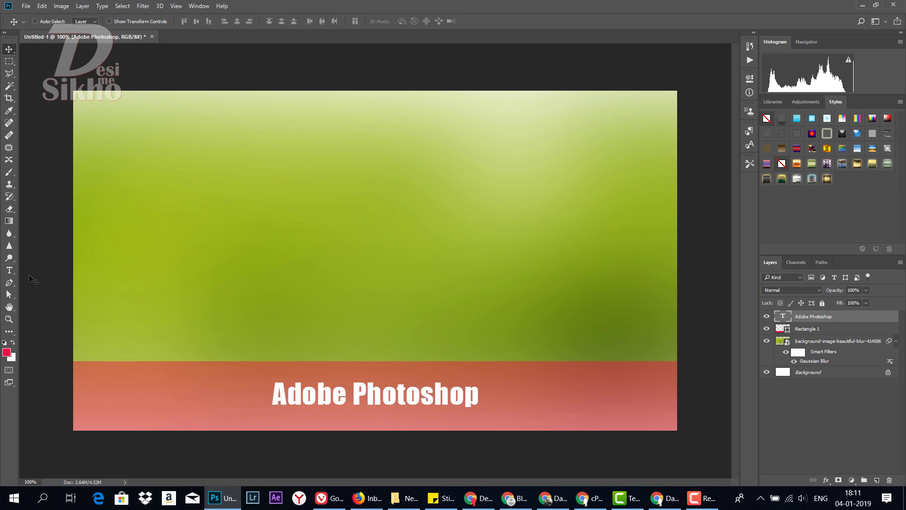
# Step: Scale the 'Adobe Photoshop' text to about 228% with Free Transform
pyautogui.hotkey('ctrl', 't')
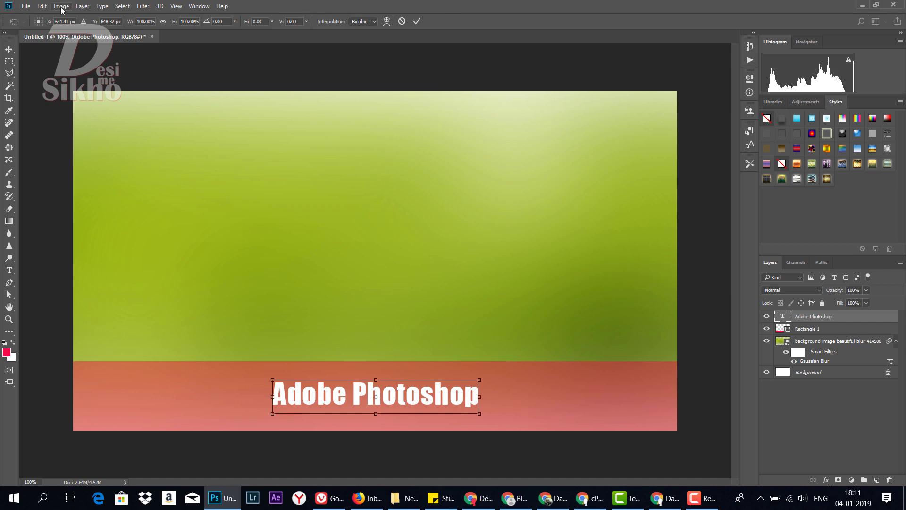
pyautogui.click(42, 6)
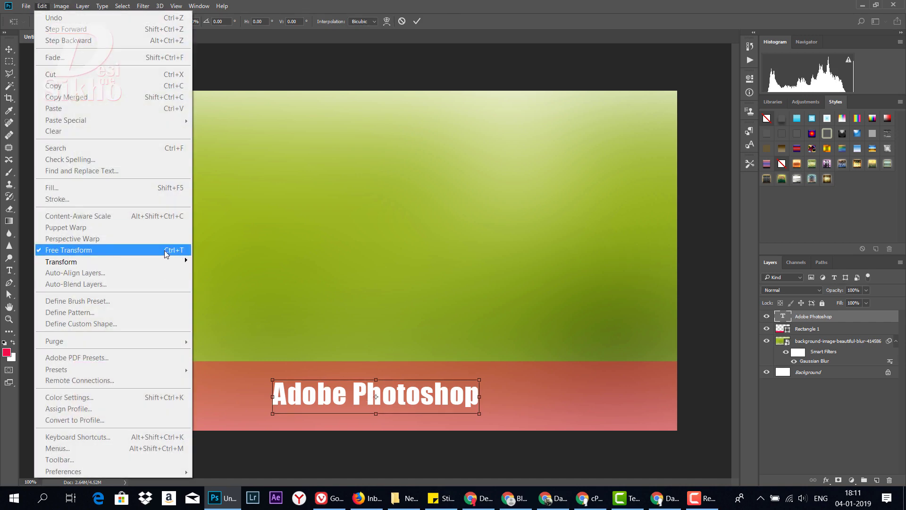
pyautogui.click(434, 414)
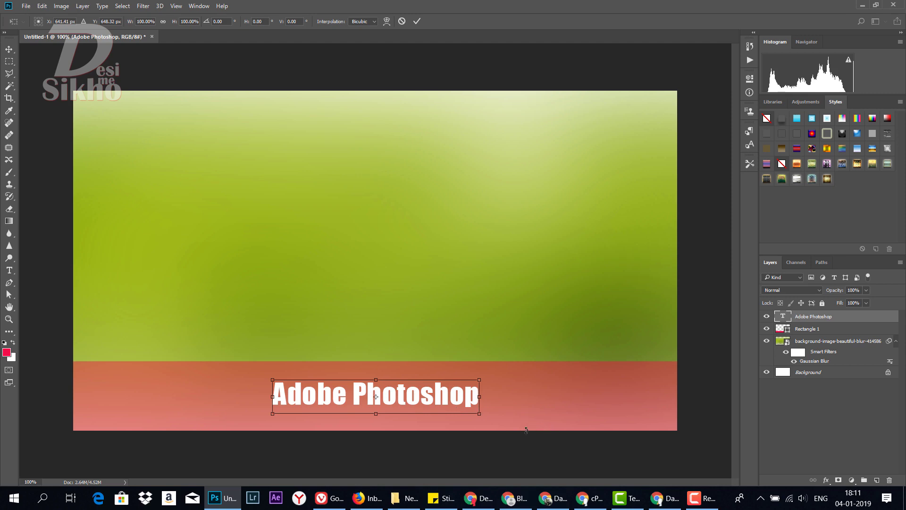
pyautogui.moveTo(516, 425)
pyautogui.mouseDown()
pyautogui.moveTo(575, 416)
pyautogui.moveTo(559, 410)
pyautogui.mouseUp()
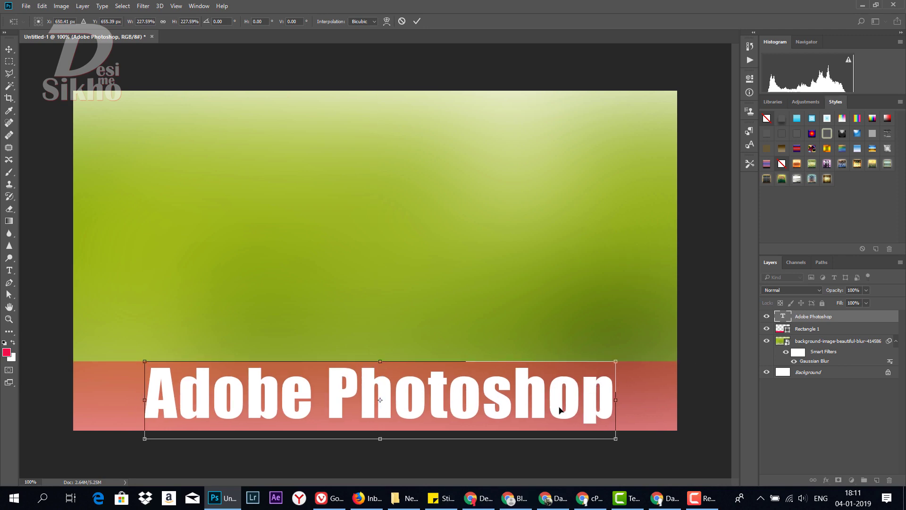
pyautogui.press('Return')
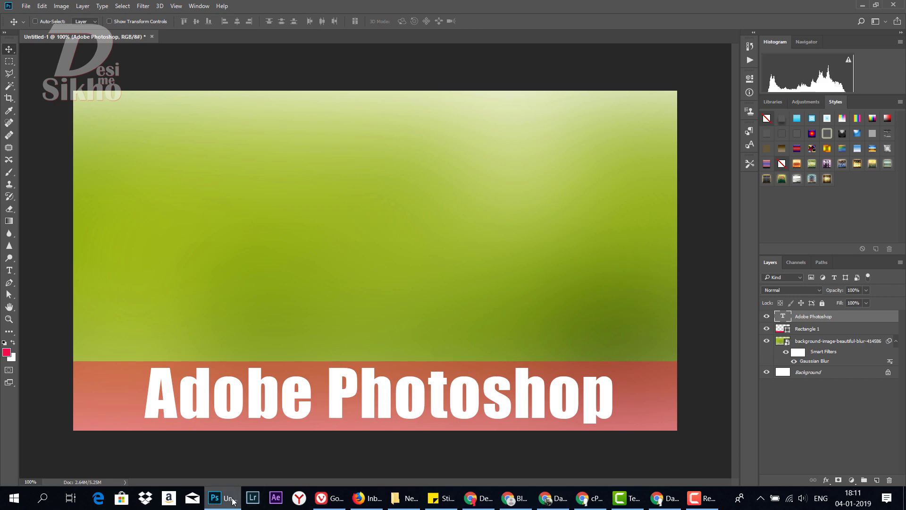
# Step: Refresh the image folder and drag Adobe_Photoshop_CS6_icon toward Photoshop
pyautogui.click(406, 498)
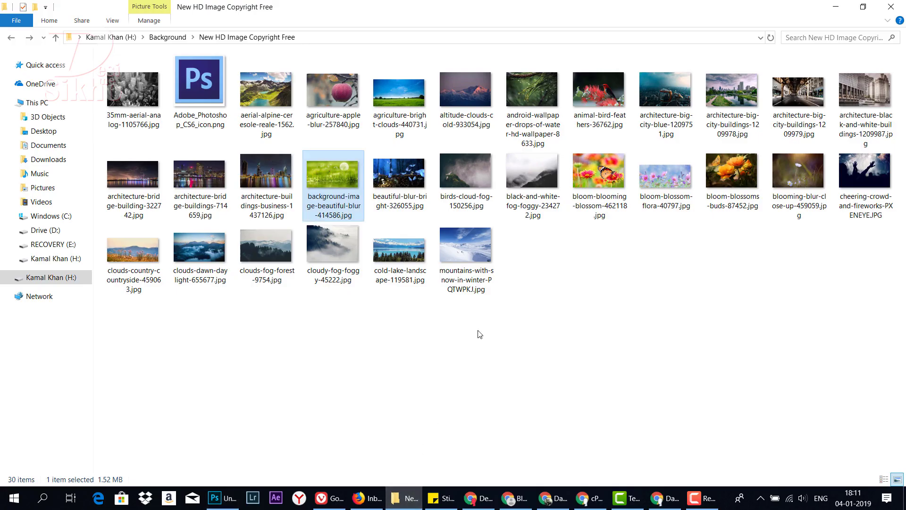
pyautogui.rightClick(564, 263)
pyautogui.click(594, 313)
pyautogui.rightClick(598, 286)
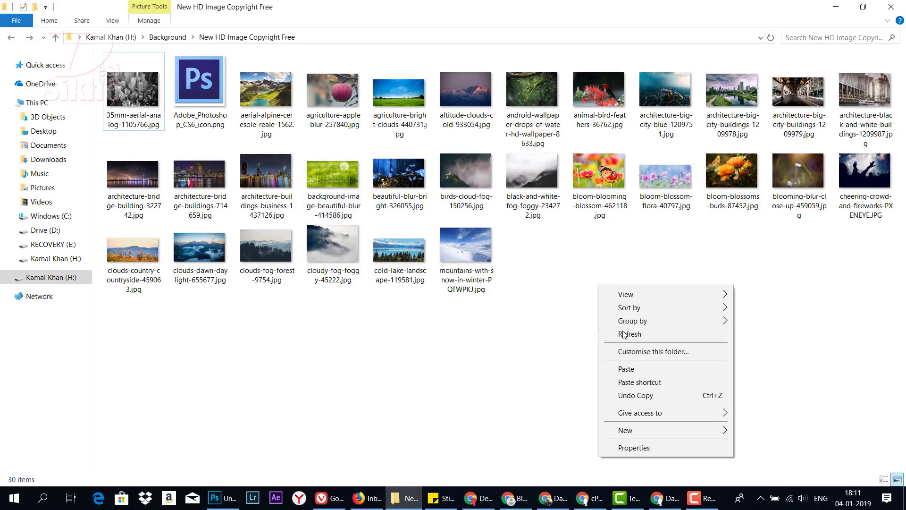
pyautogui.click(616, 335)
pyautogui.moveTo(200, 93); pyautogui.dragTo(245, 440)
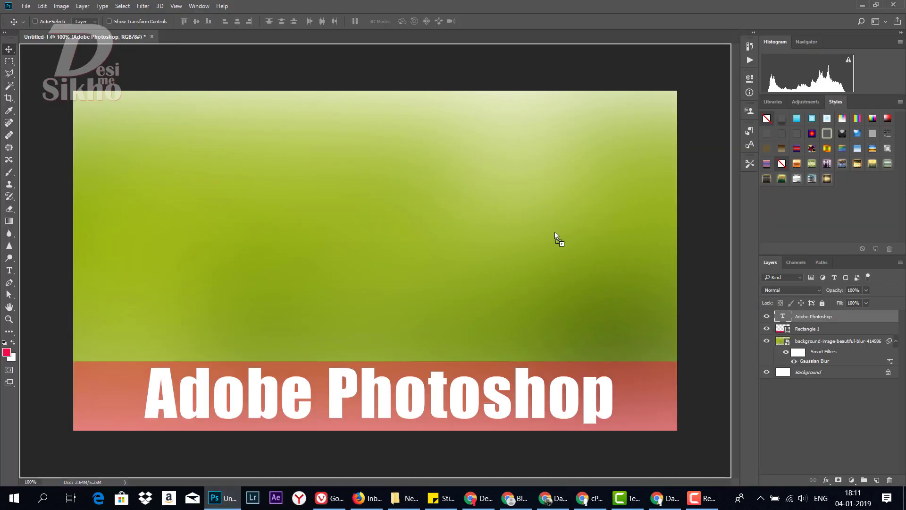
# Step: Drop the Ps icon onto the canvas and scale it proportionally to 125%
pyautogui.moveTo(245, 440)
pyautogui.mouseDown()
pyautogui.moveTo(555, 230)
pyautogui.moveTo(528, 240)
pyautogui.mouseUp()
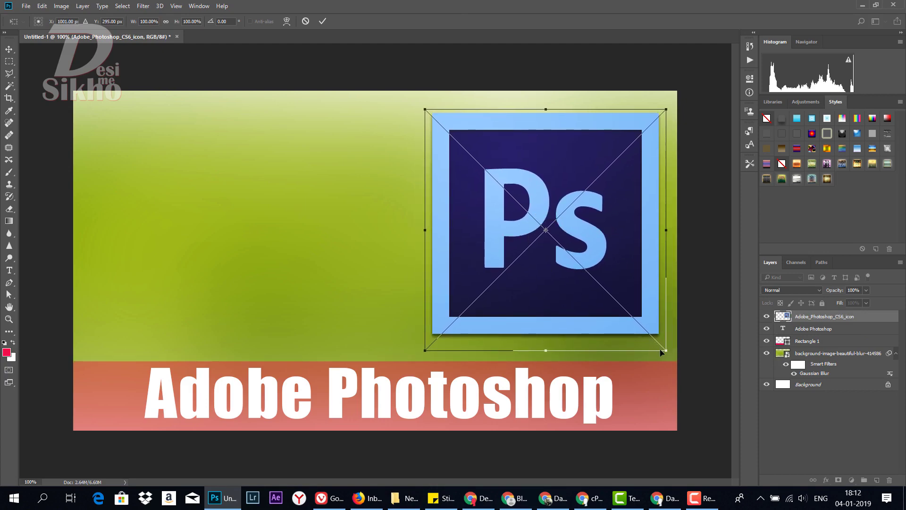
pyautogui.moveTo(666, 350); pyautogui.dragTo(680, 364)
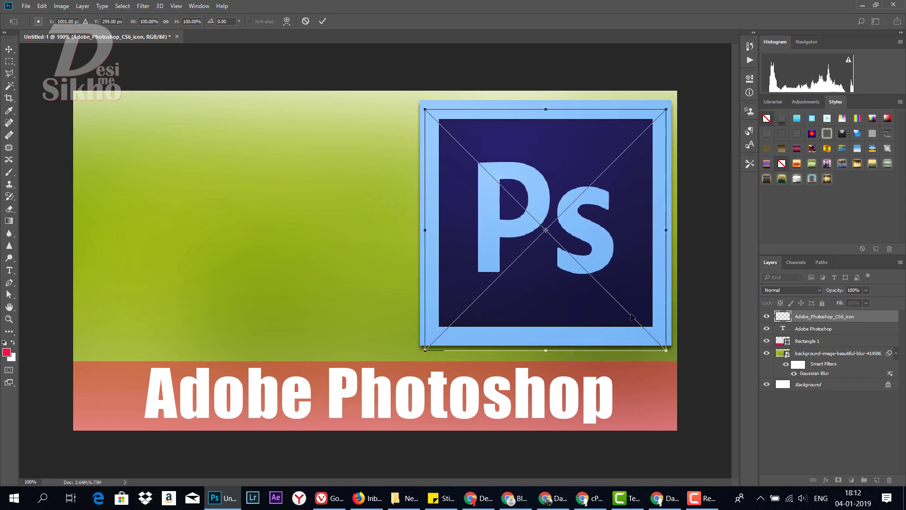
pyautogui.hotkey('ctrl', 'z')
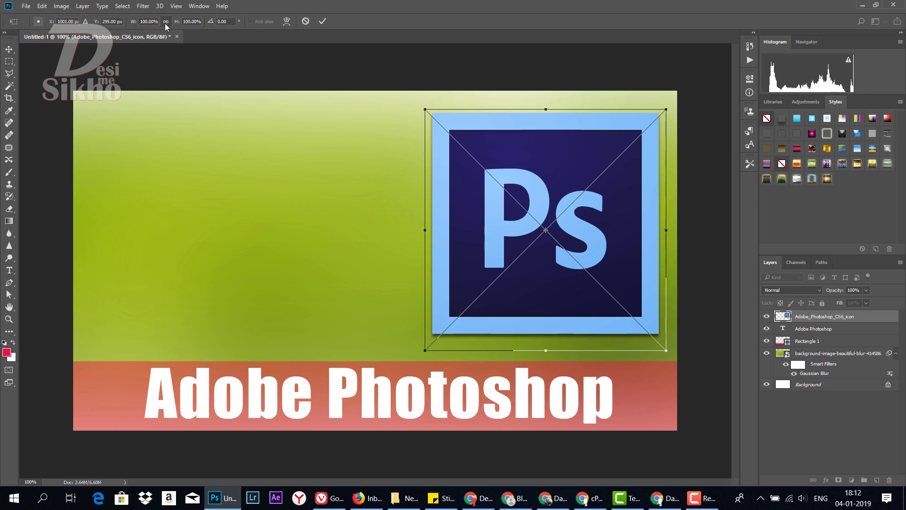
pyautogui.click(166, 21)
pyautogui.write('120')
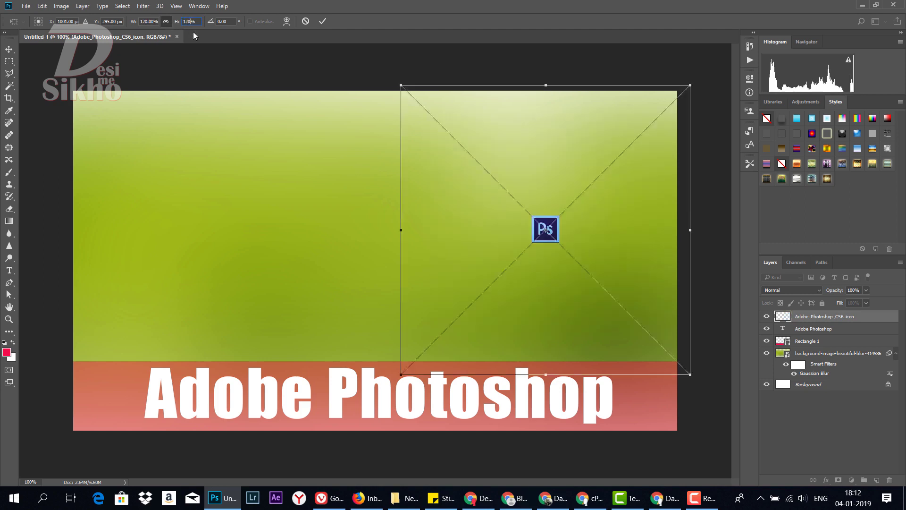
pyautogui.press('Return')
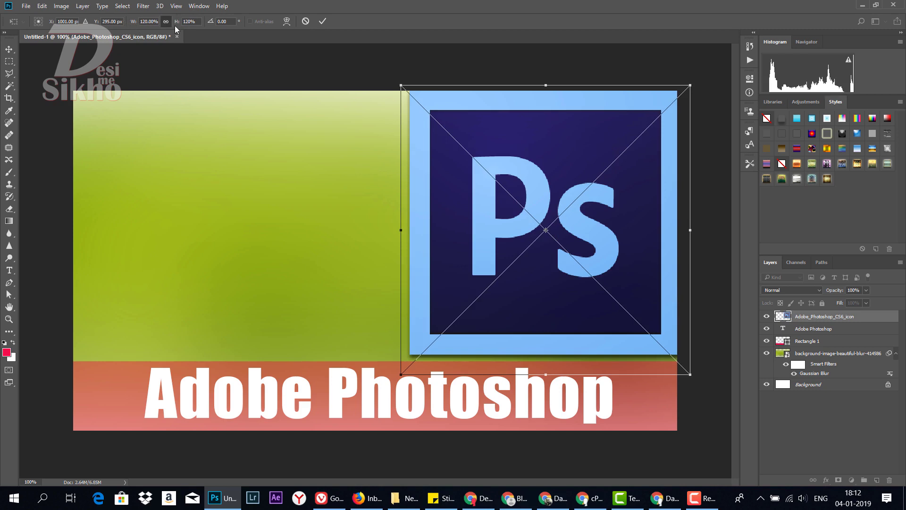
pyautogui.doubleClick(187, 22)
pyautogui.write('125')
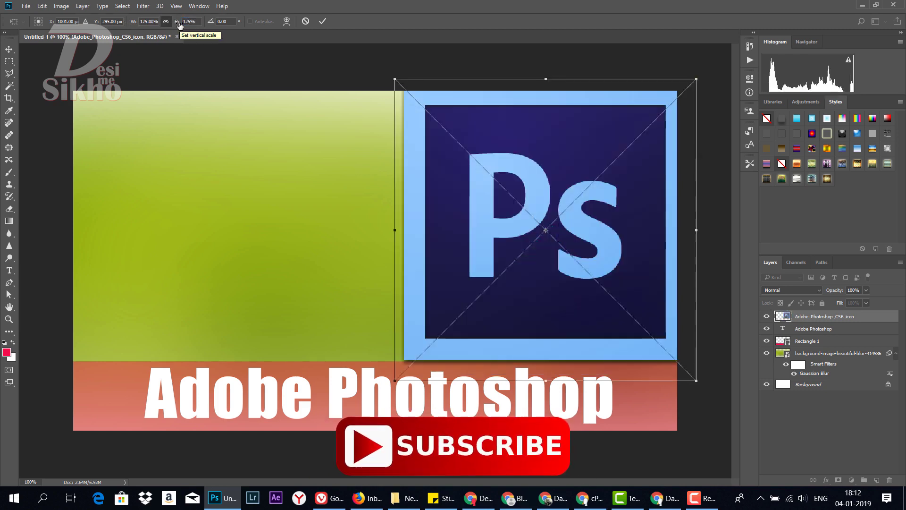
pyautogui.press('Return')
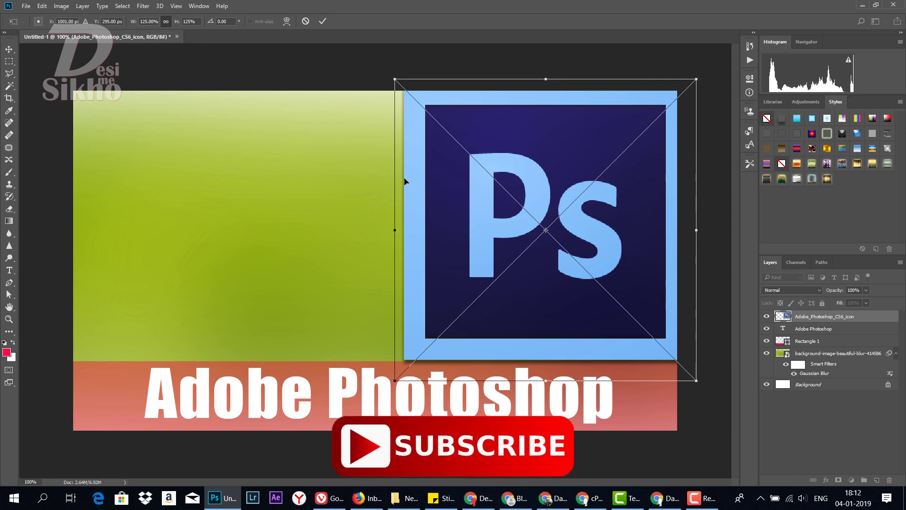
# Step: Nudge the icon into position, commit it, and move its layer below the red bar
pyautogui.press('Left')
pyautogui.press('Down')
pyautogui.press('Down')
pyautogui.press('Down')
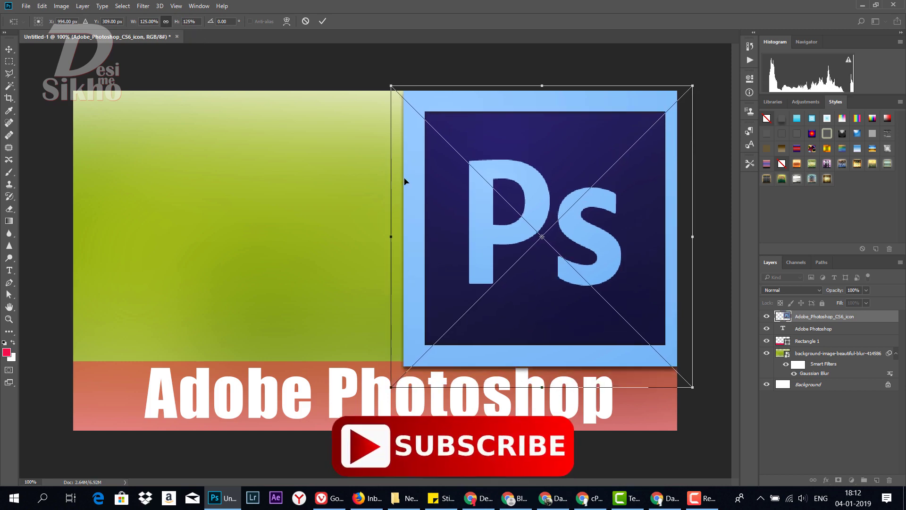
pyautogui.press('Left')
pyautogui.press('Left')
pyautogui.press('Left')
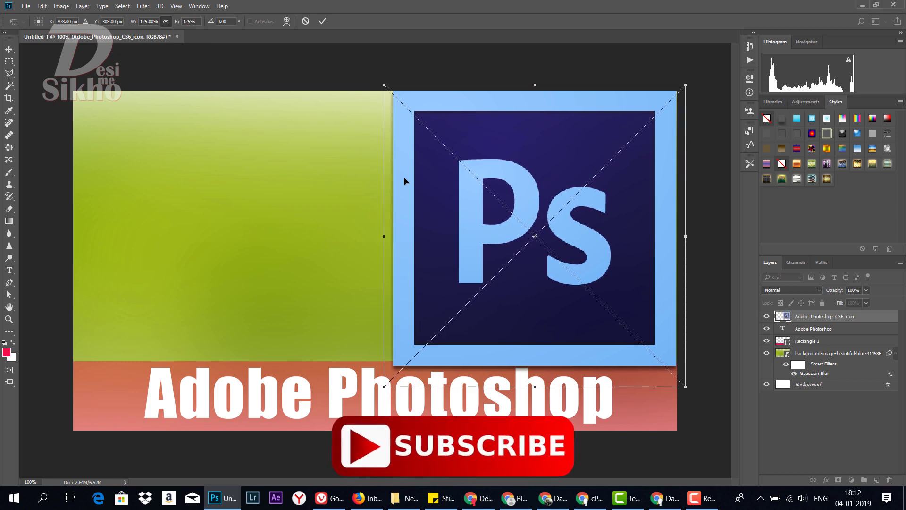
pyautogui.press('Return')
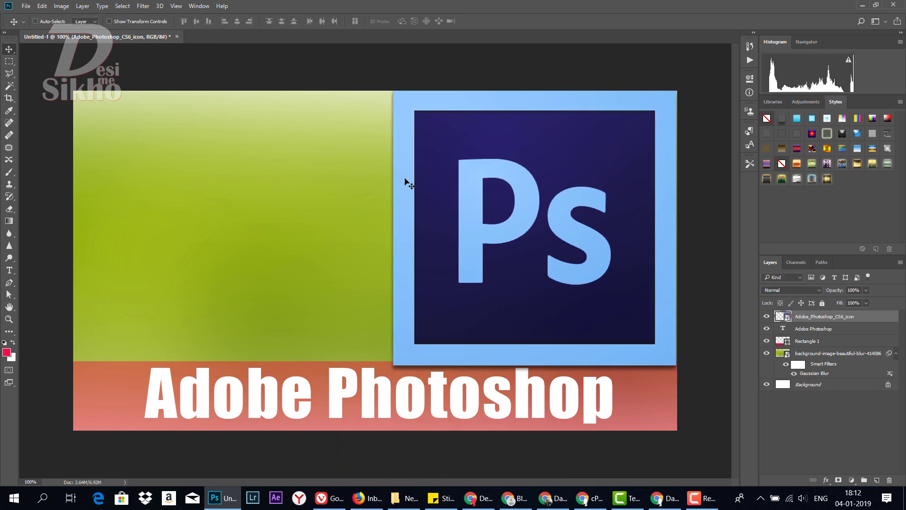
pyautogui.moveTo(858, 324); pyautogui.dragTo(850, 333)
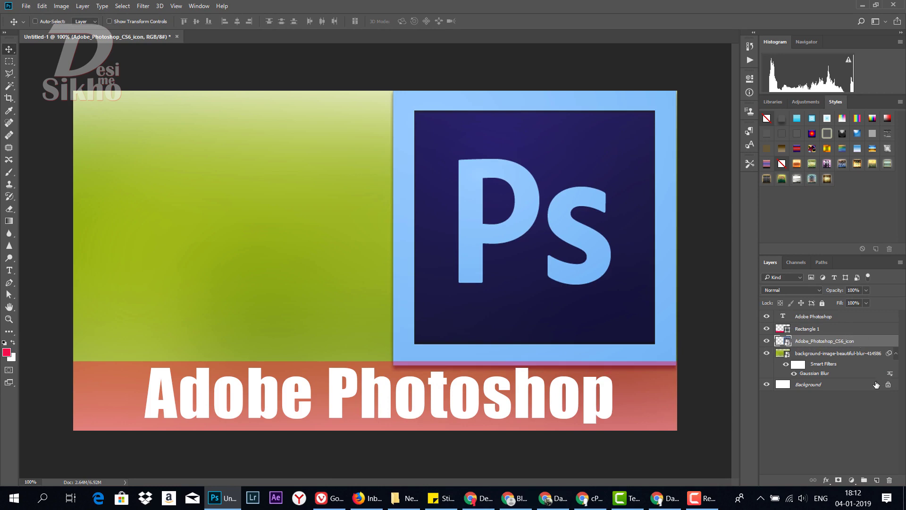
# Step: Move Rectangle 1 slightly lower and nudge the title text down one step
pyautogui.rightClick(660, 402)
pyautogui.click(672, 407)
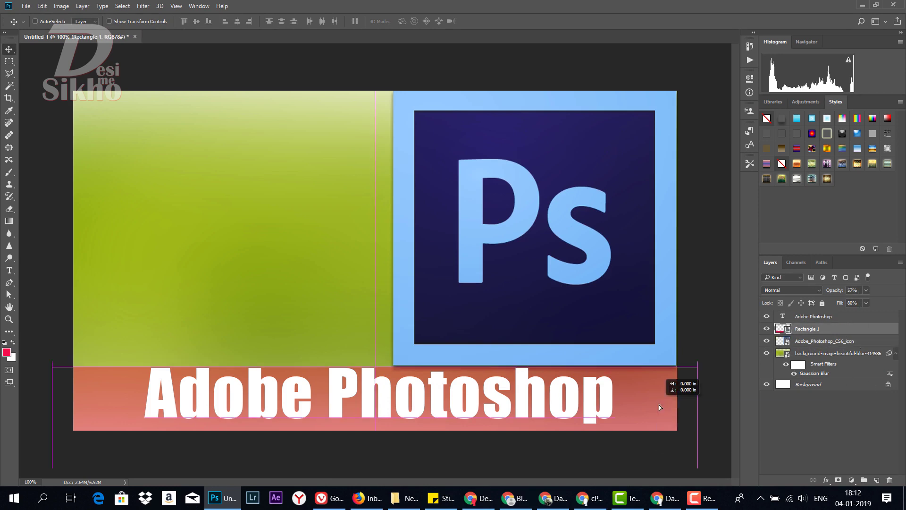
pyautogui.moveTo(659, 404); pyautogui.dragTo(658, 411)
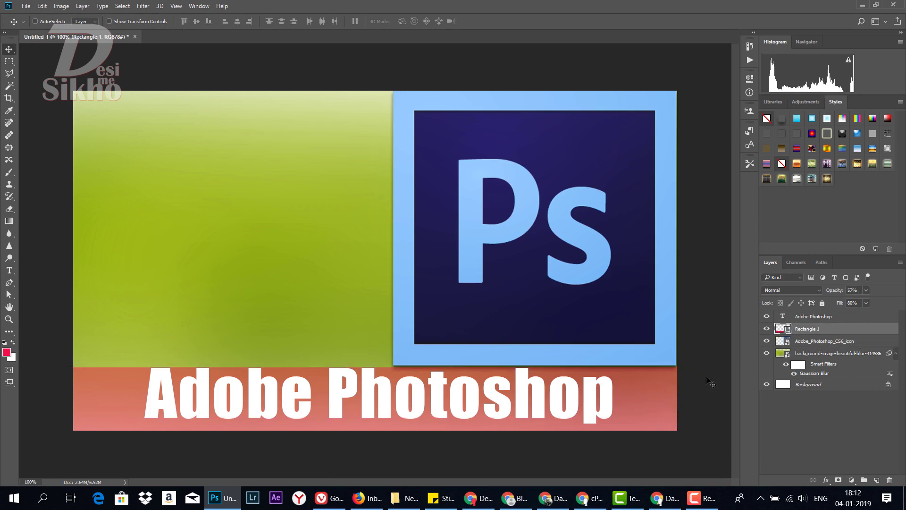
pyautogui.rightClick(647, 273)
pyautogui.click(660, 280)
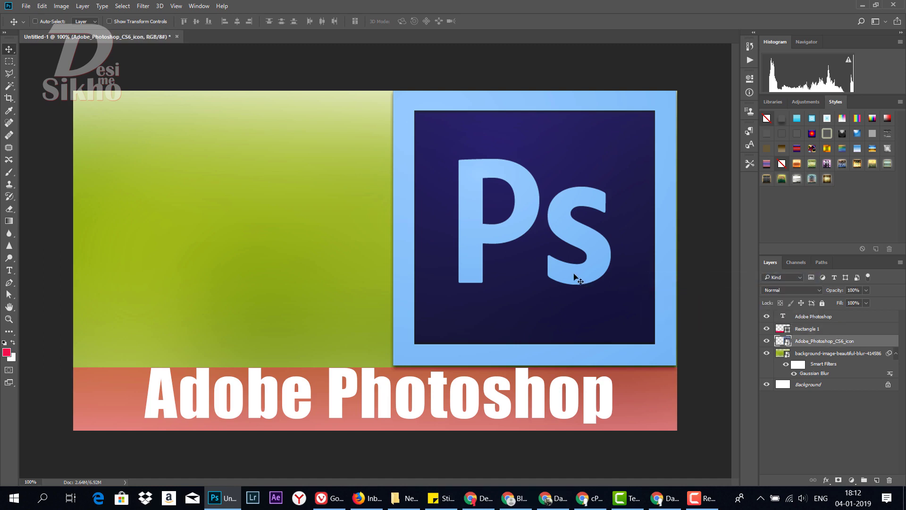
pyautogui.rightClick(592, 399)
pyautogui.click(602, 405)
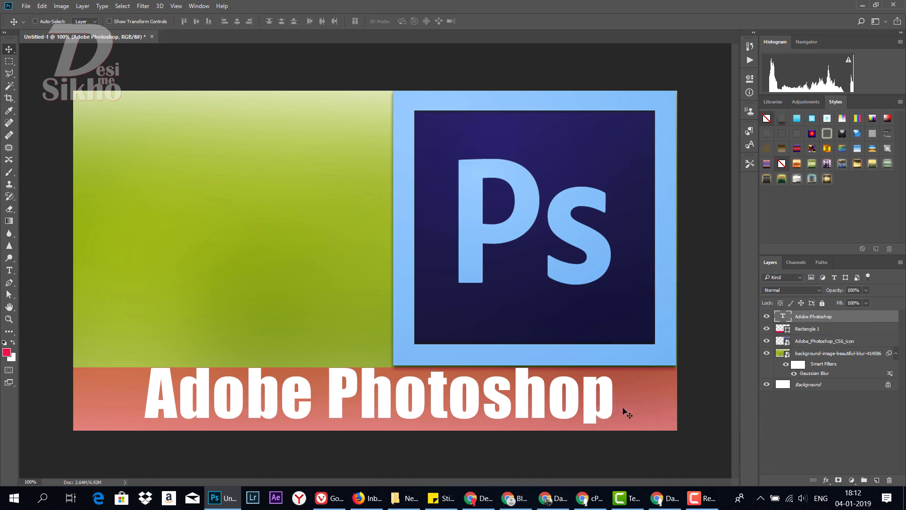
pyautogui.press('Down')
pyautogui.press('Down')
pyautogui.press('Down')
pyautogui.press('Down')
pyautogui.press('Down')
pyautogui.press('Down')
pyautogui.press('Down')
pyautogui.press('Down')
pyautogui.press('Down')
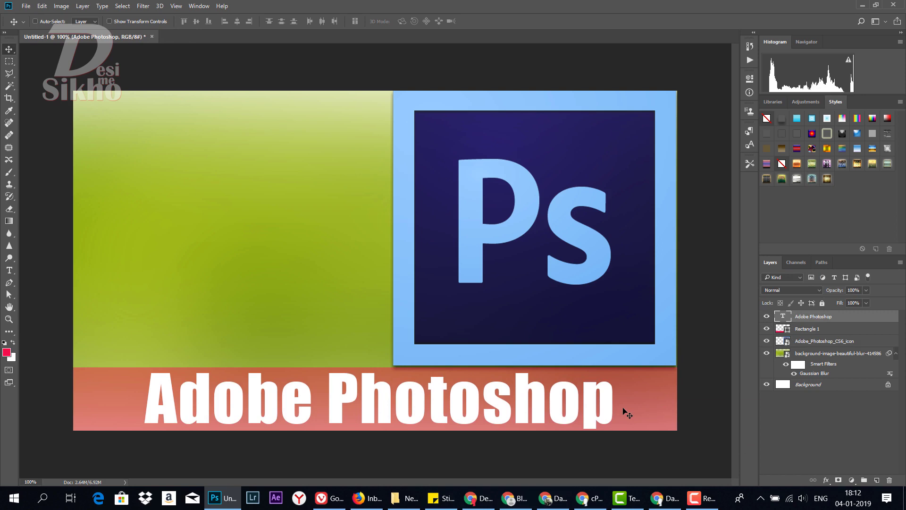
pyautogui.rightClick(524, 219)
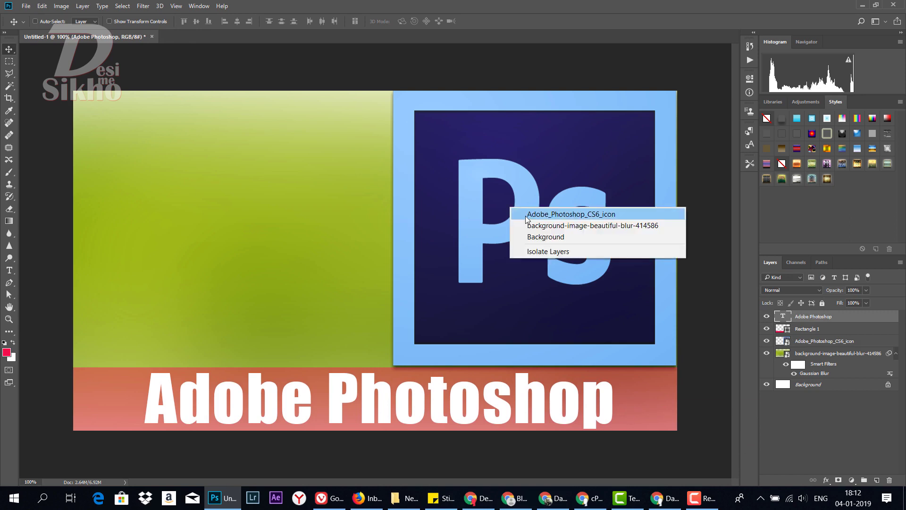
pyautogui.click(526, 215)
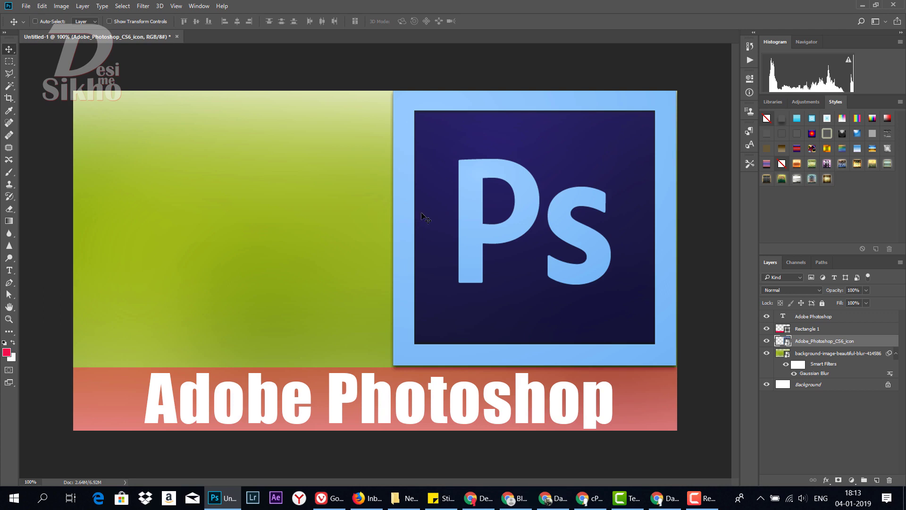
# Step: Duplicate the Ps icon to the left, layer it below the original, and blur it 100 px
pyautogui.moveTo(427, 217); pyautogui.dragTo(135, 206)
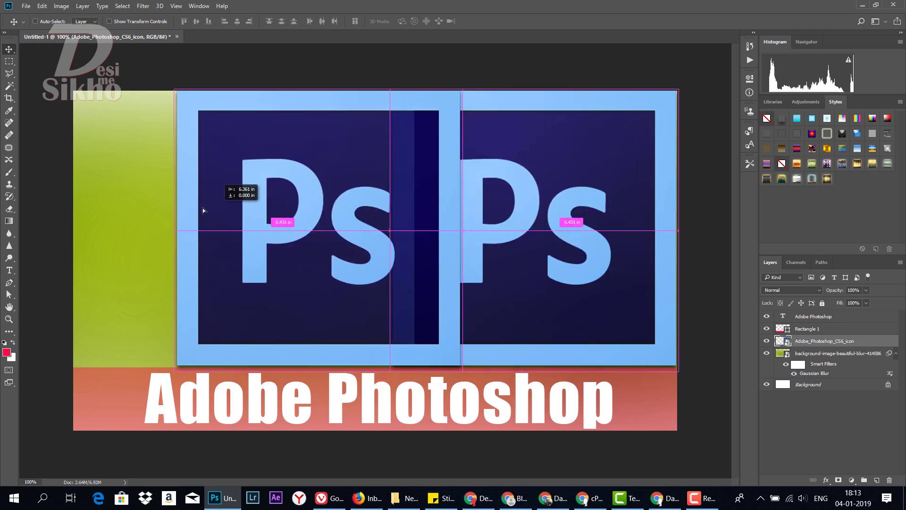
pyautogui.moveTo(135, 205); pyautogui.dragTo(130, 204)
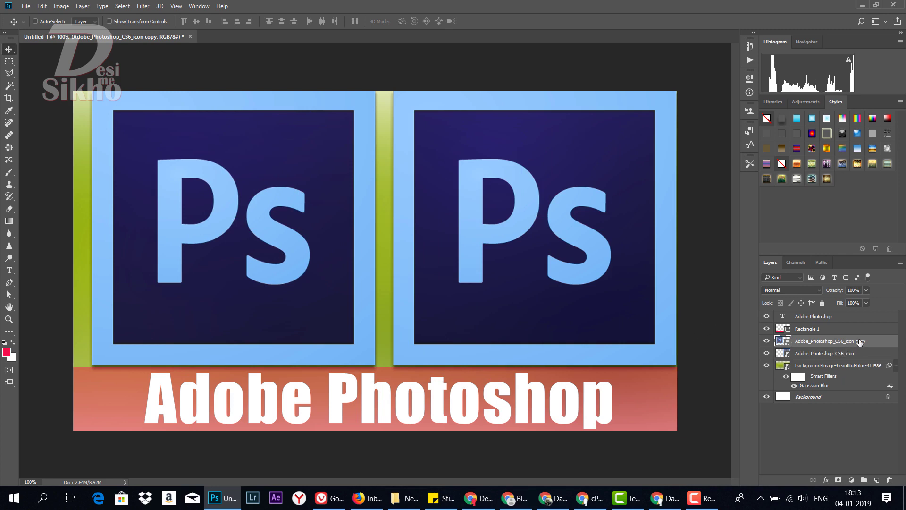
pyautogui.moveTo(865, 341); pyautogui.dragTo(843, 349)
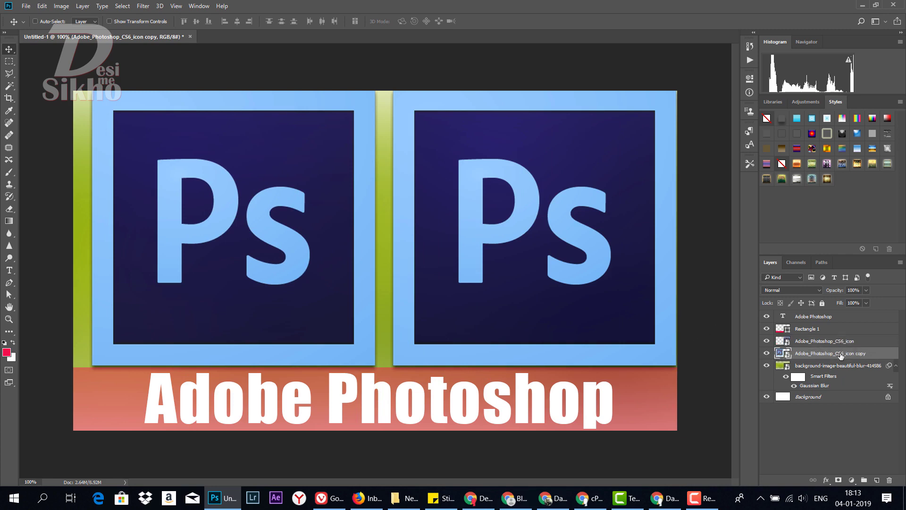
pyautogui.click(144, 7)
pyautogui.moveTo(212, 137)
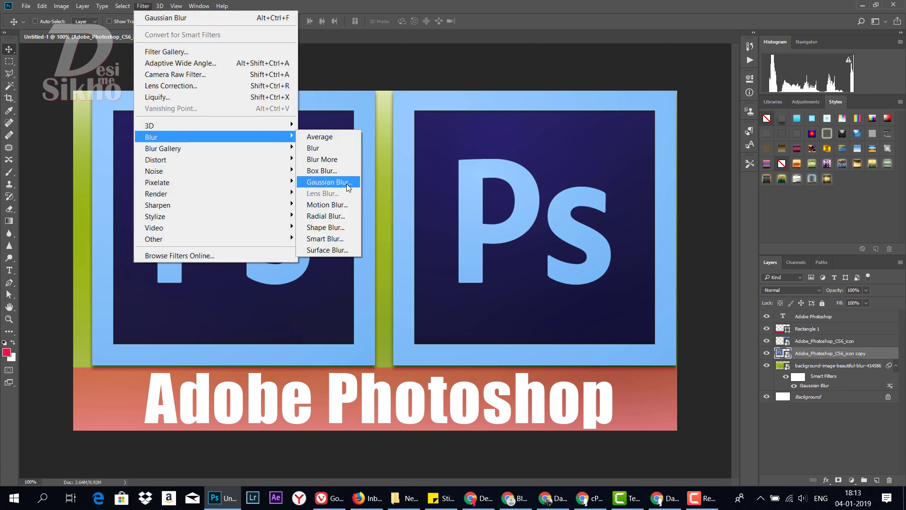
pyautogui.click(348, 183)
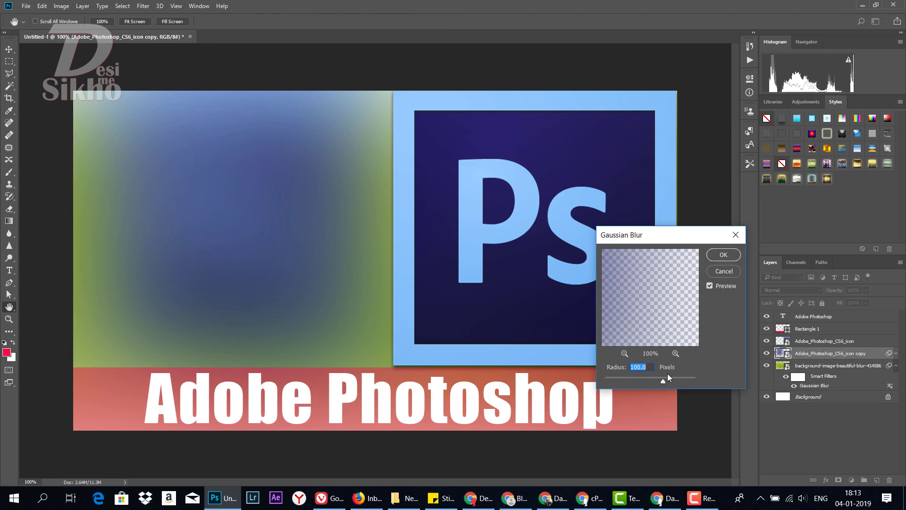
pyautogui.click(731, 255)
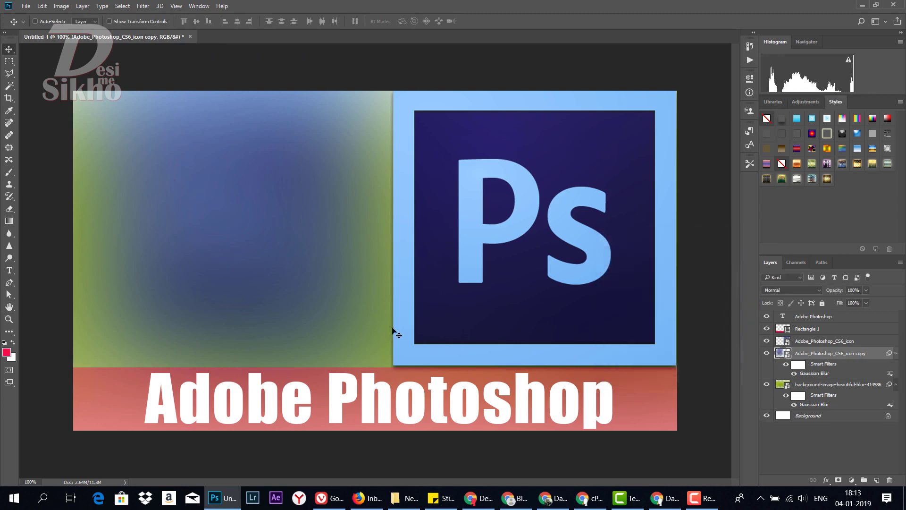
# Step: Duplicate the title text to the upper left, change it to '#001', and reposition it
pyautogui.rightClick(274, 402)
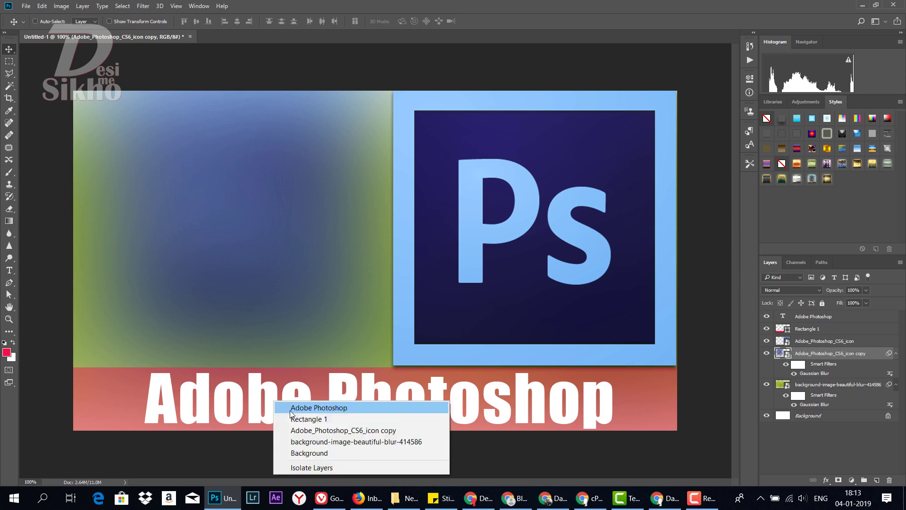
pyautogui.click(288, 409)
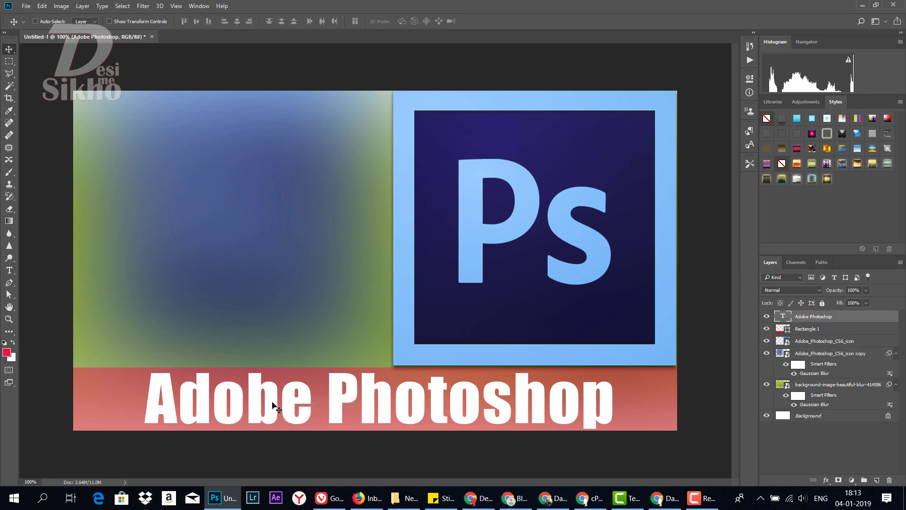
pyautogui.moveTo(276, 406); pyautogui.dragTo(211, 158)
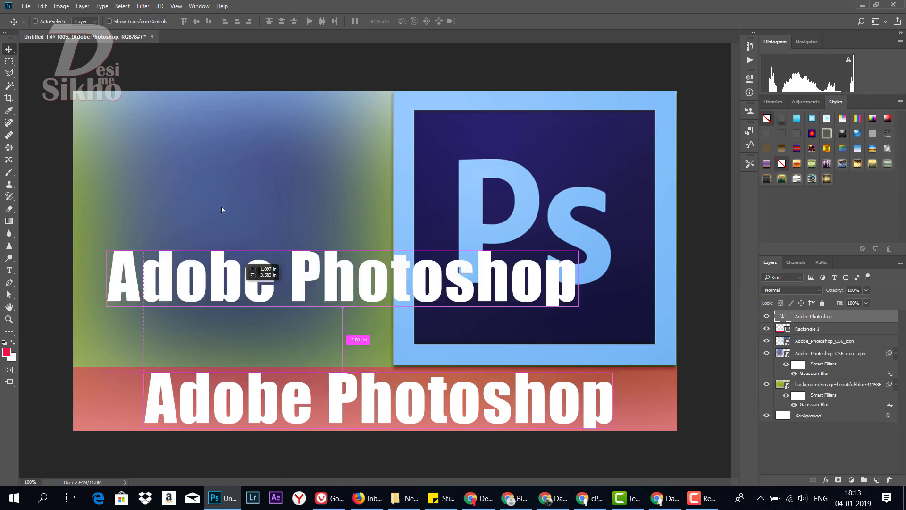
pyautogui.click(17, 269)
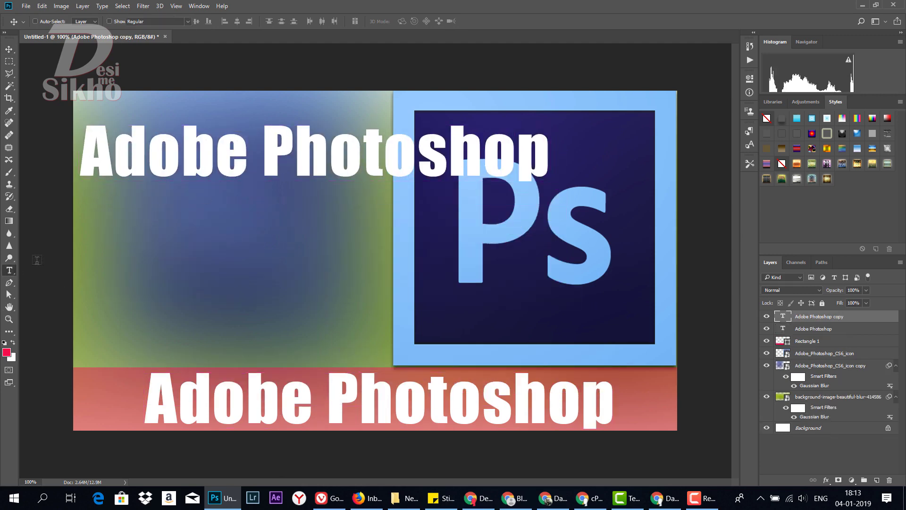
pyautogui.click(533, 164)
pyautogui.hotkey('ctrl', 'a')
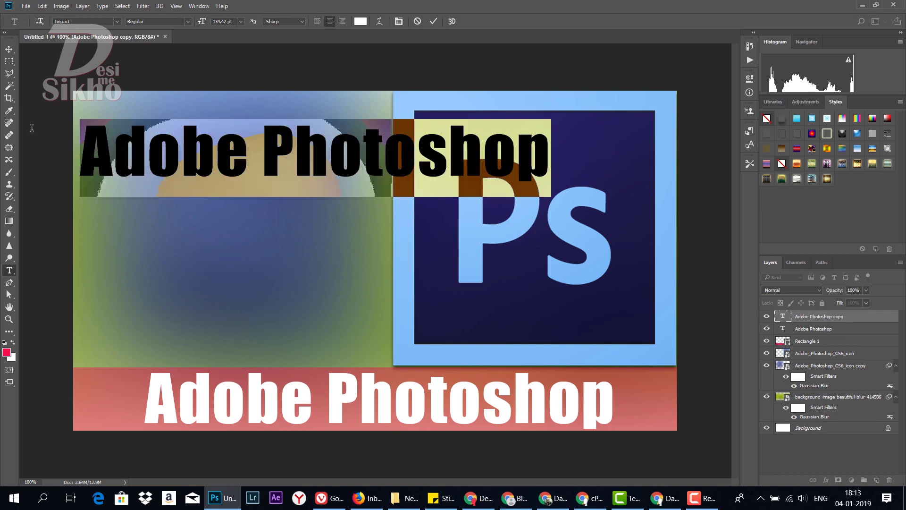
pyautogui.write('#')
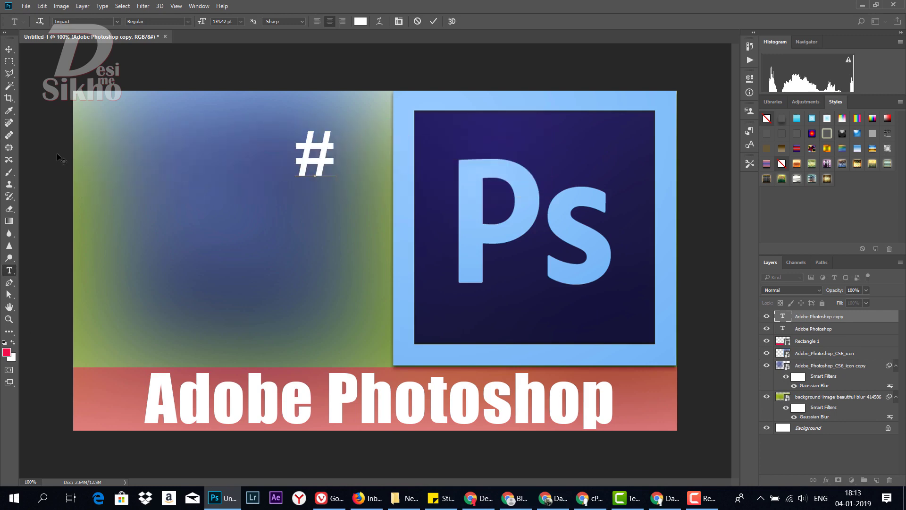
pyautogui.write('001')
pyautogui.click(9, 50)
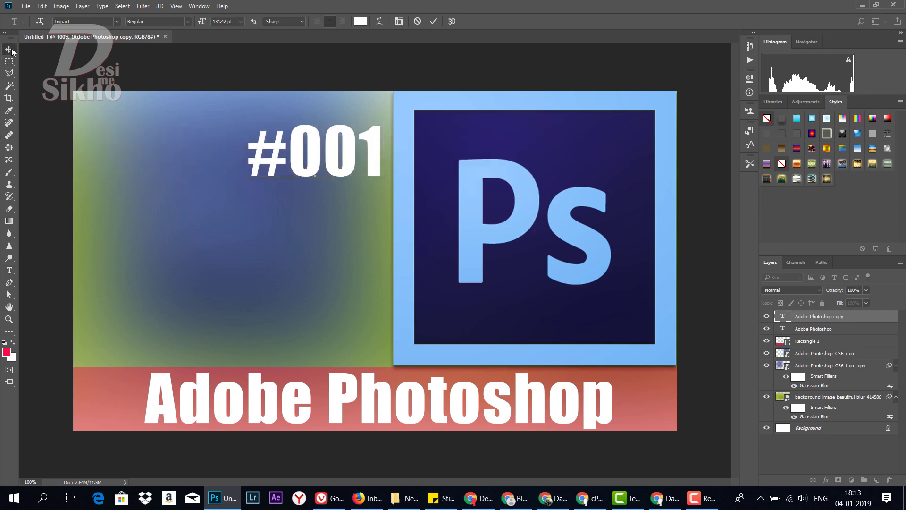
pyautogui.moveTo(314, 157); pyautogui.dragTo(234, 152)
# Step: Recolour all the #001 text bright yellow and nudge it slightly left and down
pyautogui.click(9, 270)
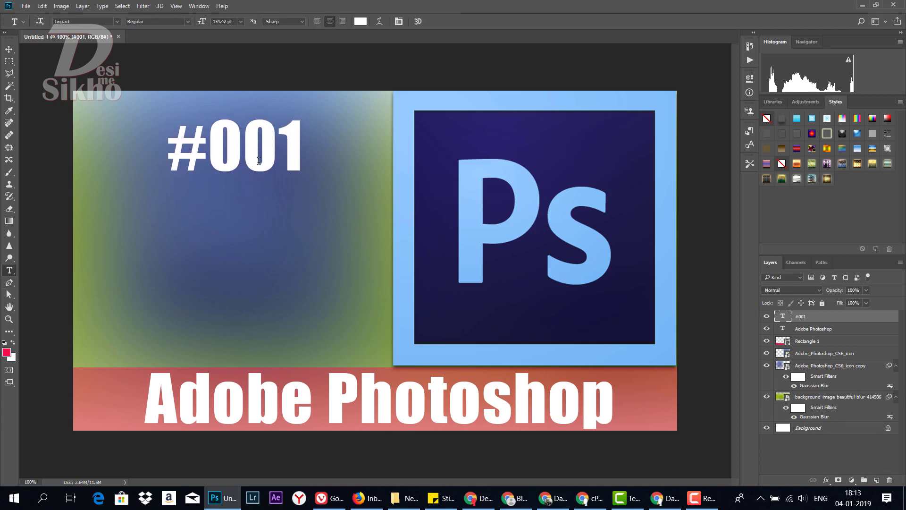
pyautogui.click(243, 141)
pyautogui.hotkey('ctrl', 'a')
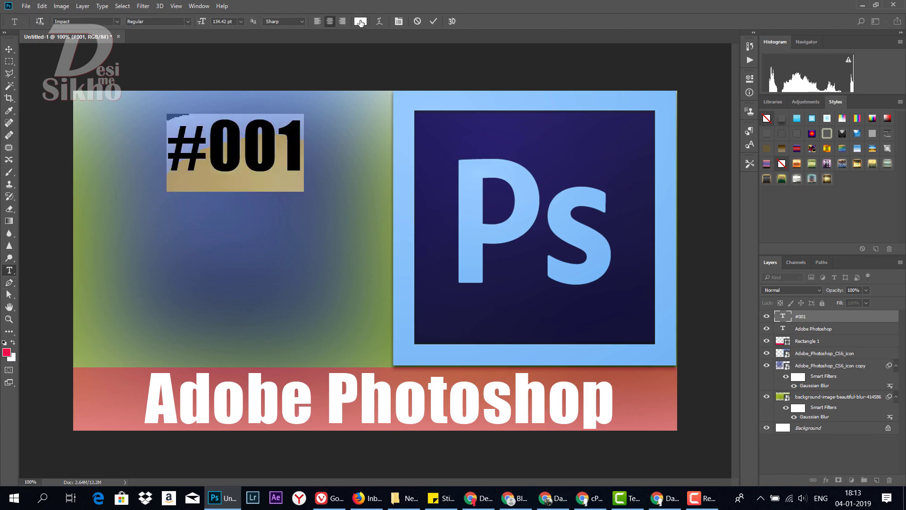
pyautogui.click(359, 22)
pyautogui.moveTo(691, 305); pyautogui.dragTo(691, 301)
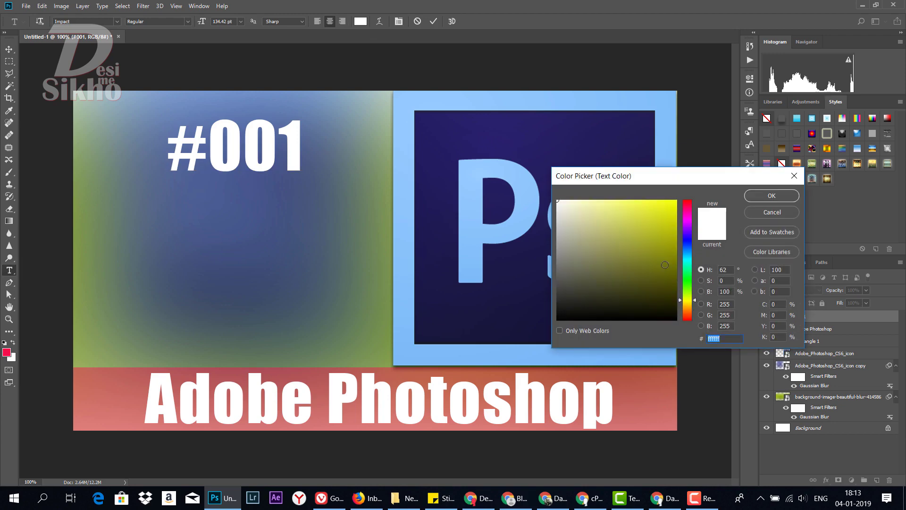
pyautogui.click(677, 201)
pyautogui.click(786, 200)
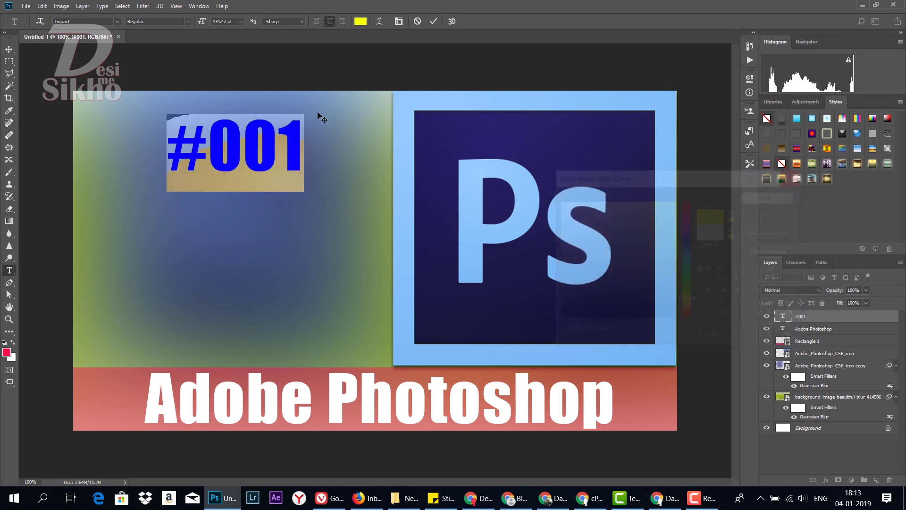
pyautogui.click(9, 49)
pyautogui.moveTo(247, 157); pyautogui.dragTo(241, 162)
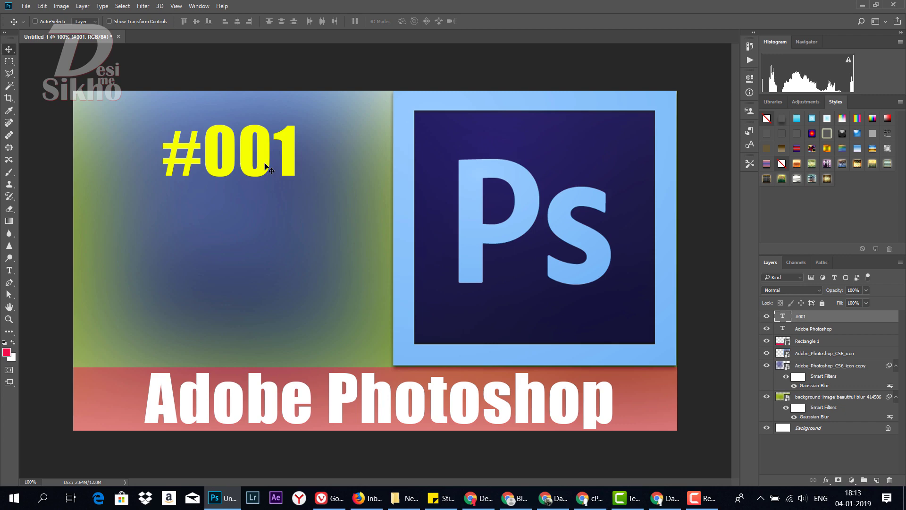
# Step: Alt-drag a copy of #001 downward, retype it as 'Tutorial', and place it under the heading
pyautogui.moveTo(266, 165); pyautogui.dragTo(265, 258)
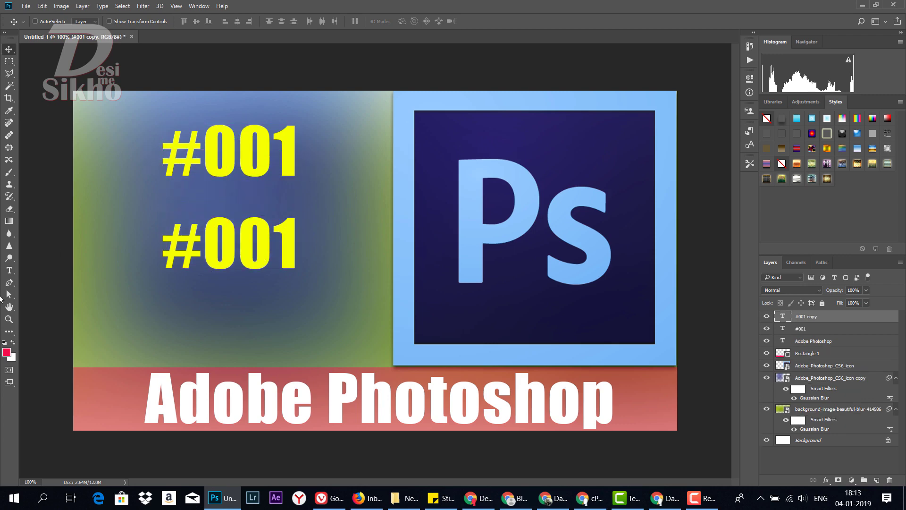
pyautogui.click(9, 270)
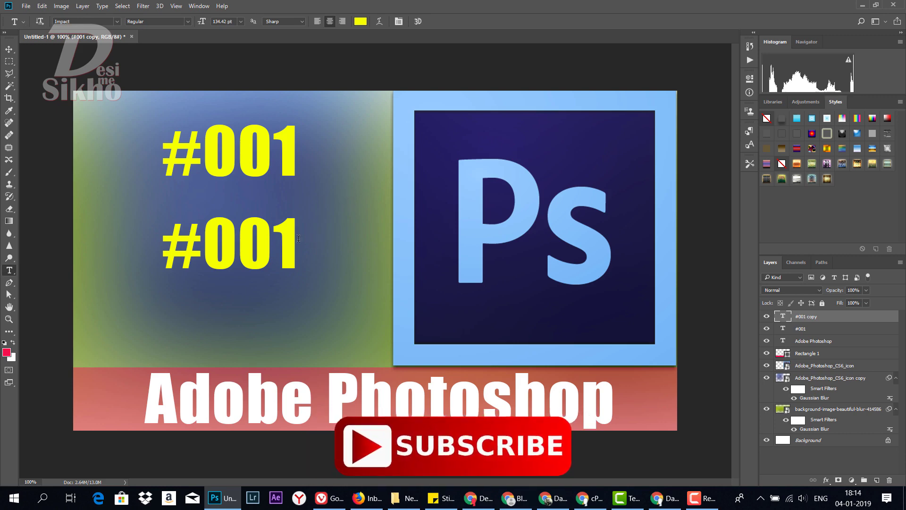
pyautogui.moveTo(313, 239); pyautogui.dragTo(161, 240)
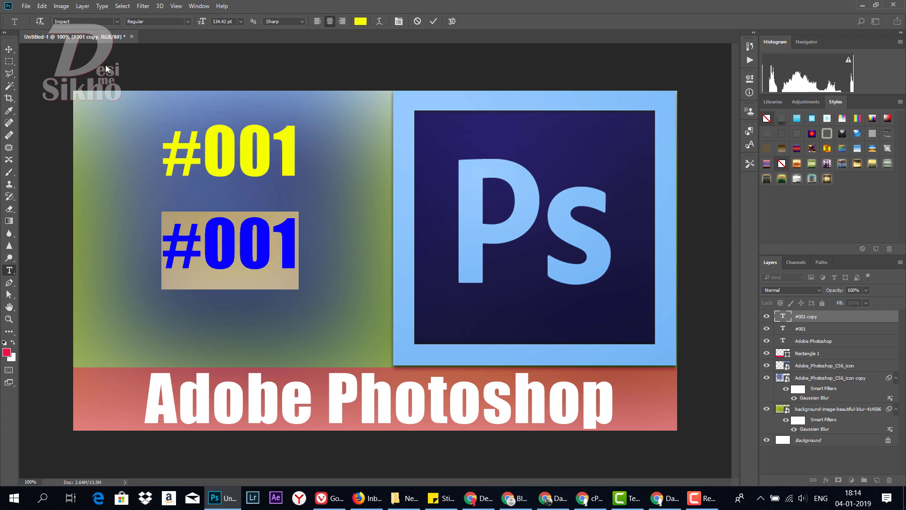
pyautogui.write('Tu')
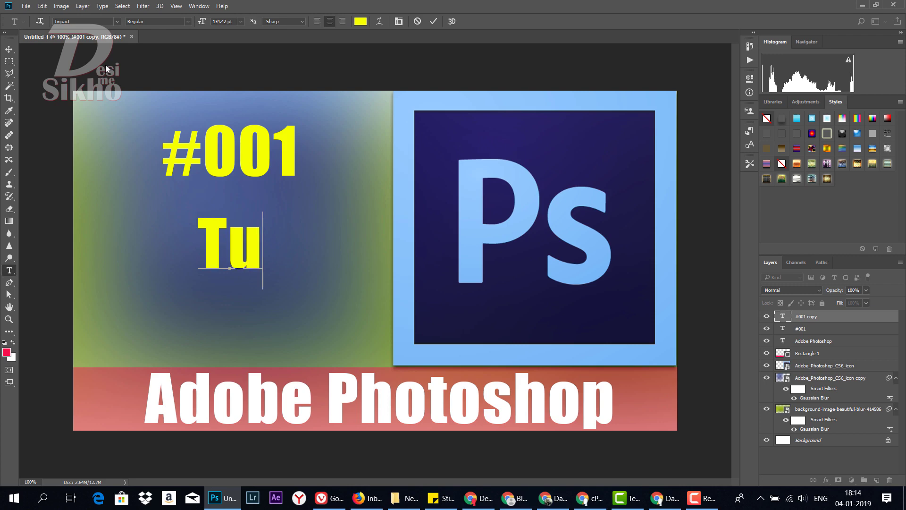
pyautogui.write('toria')
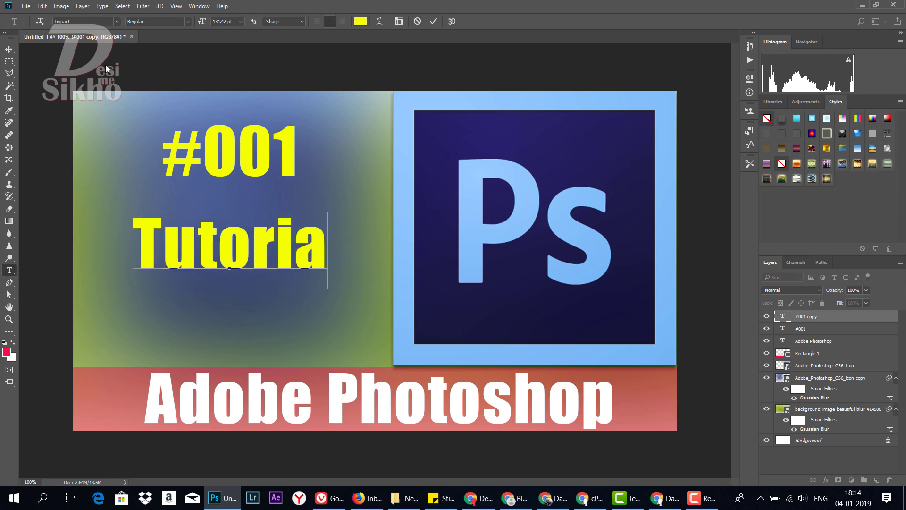
pyautogui.write('l')
pyautogui.click(9, 49)
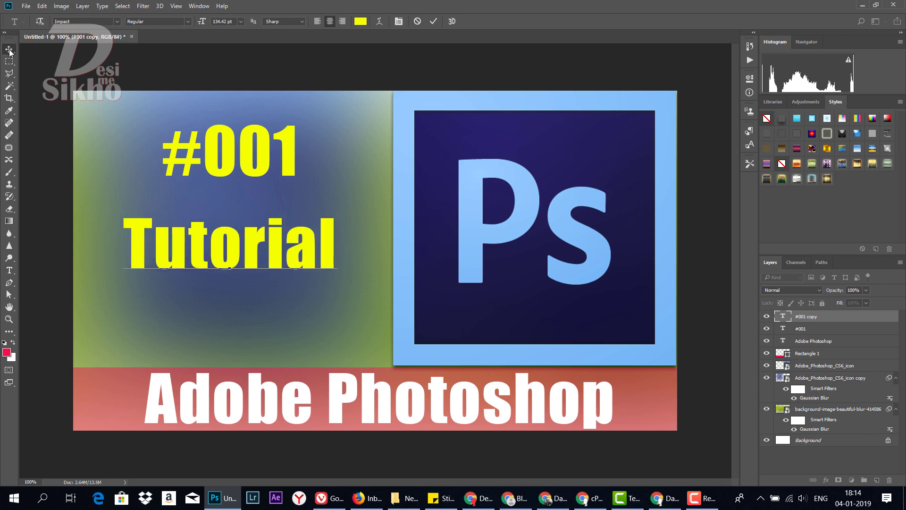
pyautogui.moveTo(296, 263)
pyautogui.mouseDown()
pyautogui.moveTo(253, 225)
pyautogui.moveTo(261, 223)
pyautogui.moveTo(255, 302)
pyautogui.mouseUp()
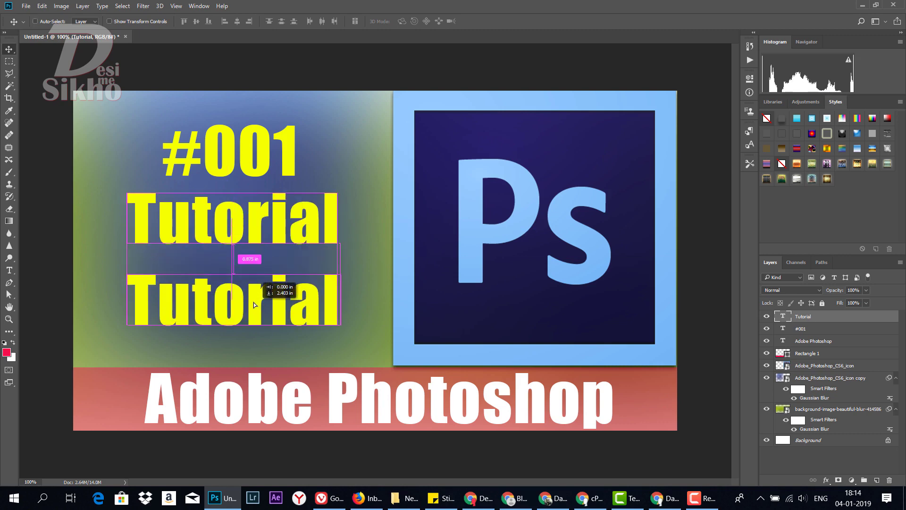
# Step: Retype the lower Tutorial copy as 'Free', centre it, and also select the Tutorial and #001 layers
pyautogui.click(8, 271)
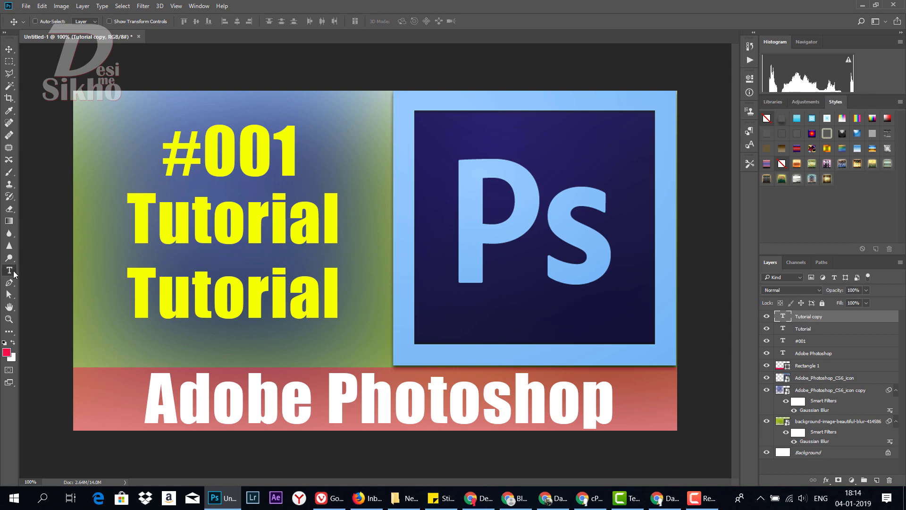
pyautogui.click(213, 293)
pyautogui.hotkey('ctrl', 'a')
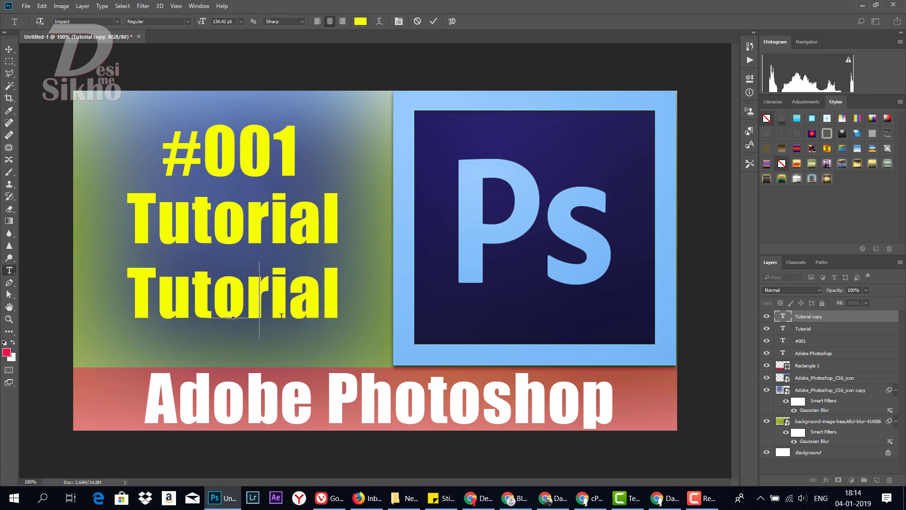
pyautogui.write('Free')
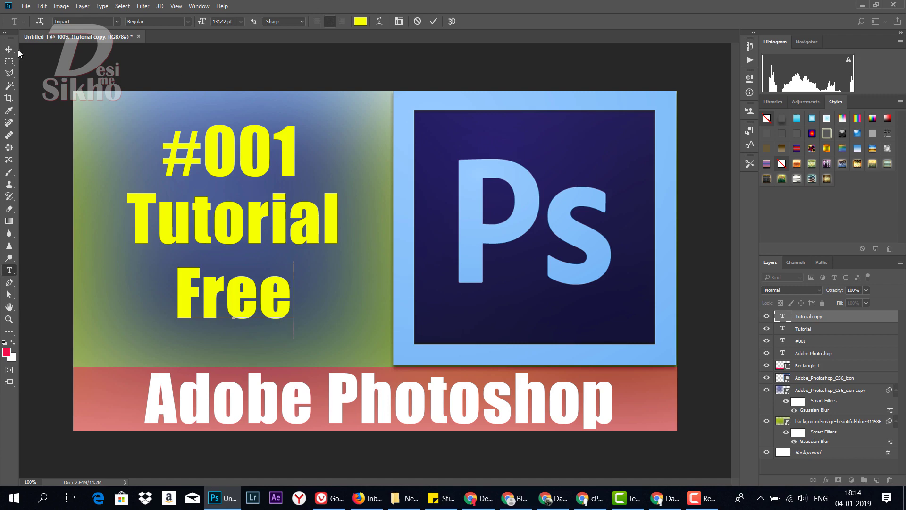
pyautogui.click(9, 49)
pyautogui.moveTo(264, 307); pyautogui.dragTo(268, 306)
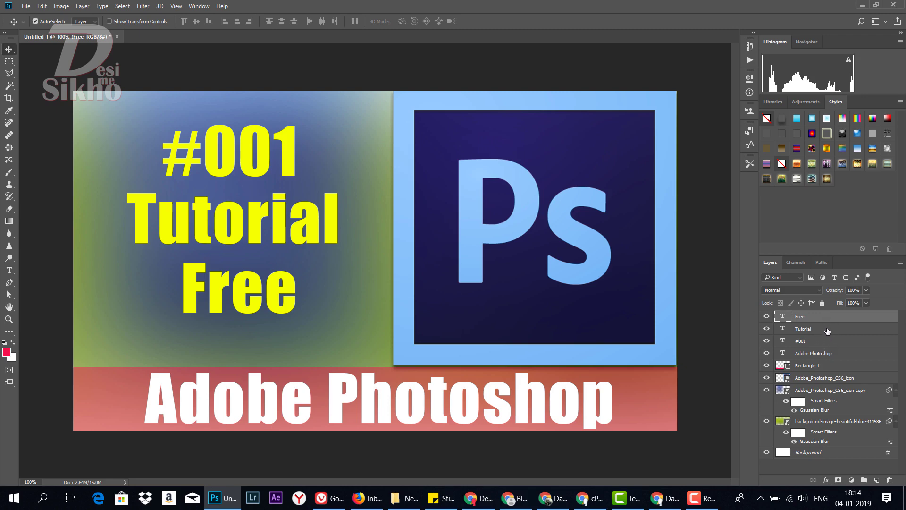
pyautogui.keyDown('shift'); pyautogui.click(826, 328); pyautogui.keyUp('shift')
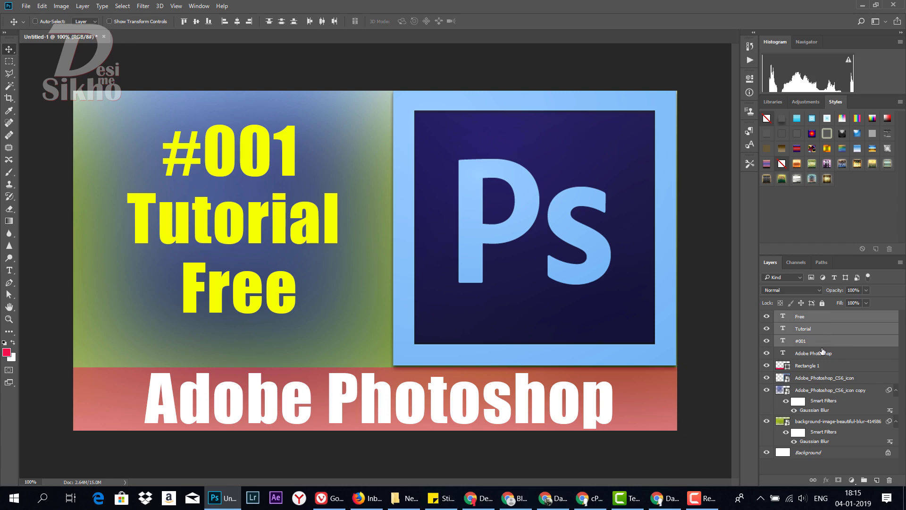
# Step: Scale the three title lines to about 124% and skew them -9.15° so they rise rightward
pyautogui.moveTo(317, 242); pyautogui.dragTo(296, 241)
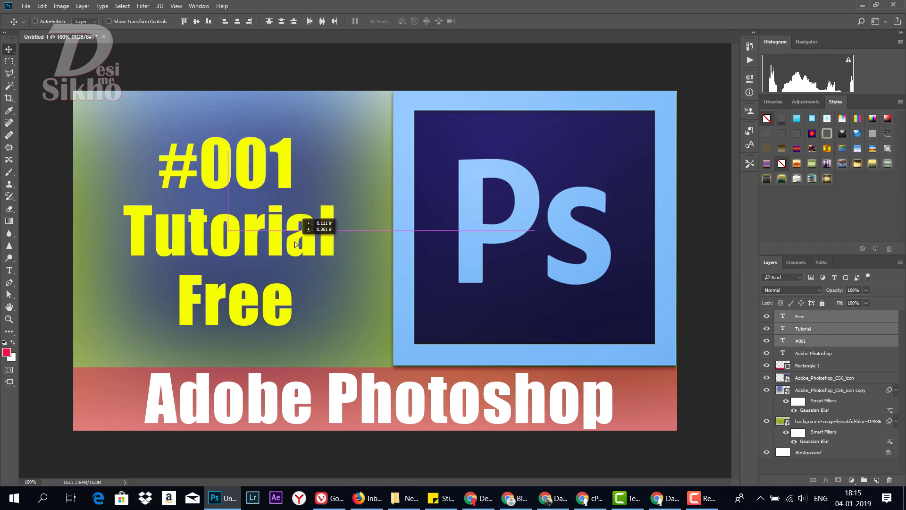
pyautogui.press('ctrl')
pyautogui.hotkey('ctrl', 't')
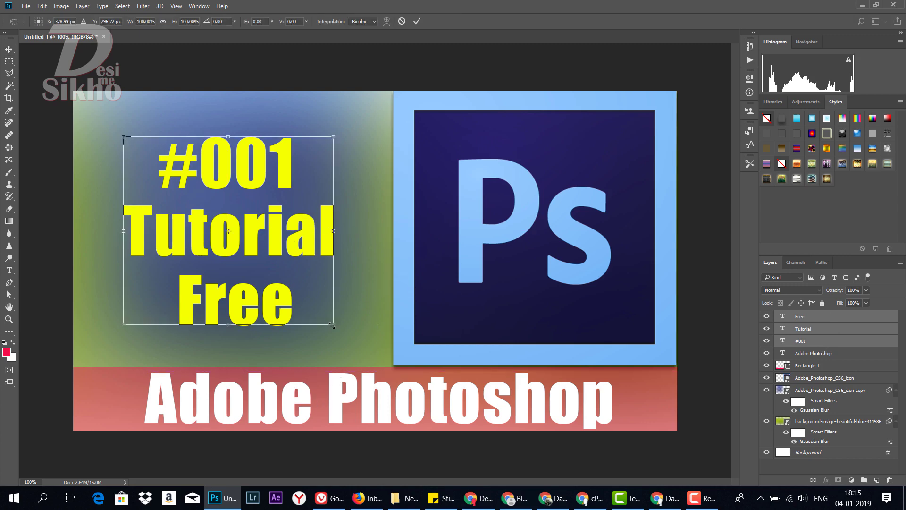
pyautogui.moveTo(334, 324); pyautogui.dragTo(360, 348)
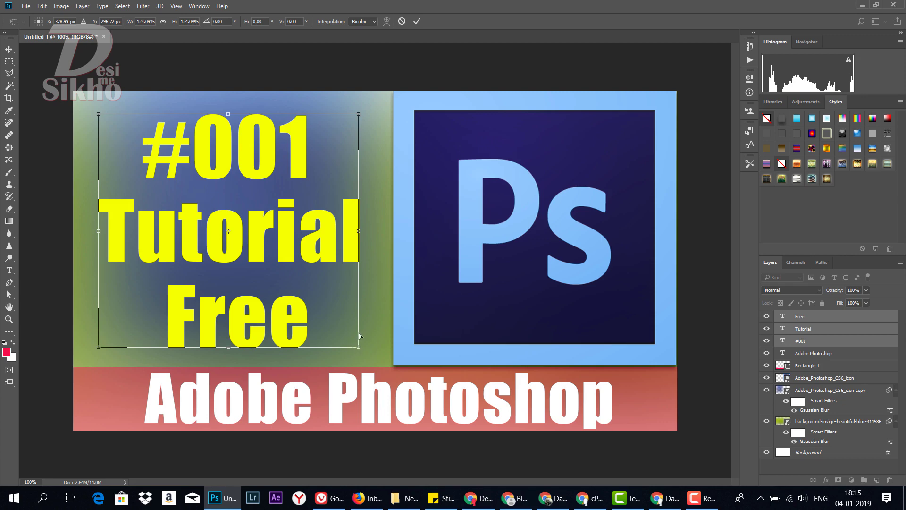
pyautogui.moveTo(360, 336); pyautogui.dragTo(361, 295)
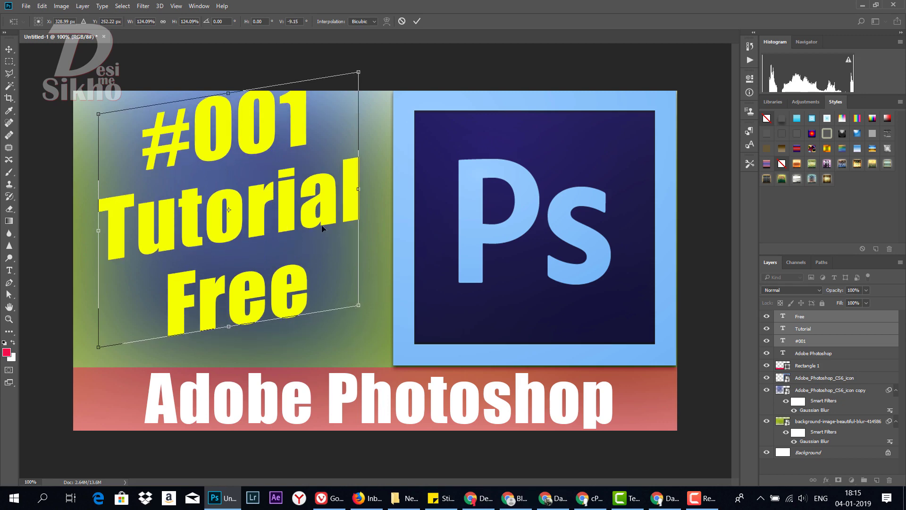
pyautogui.moveTo(323, 228); pyautogui.dragTo(320, 238)
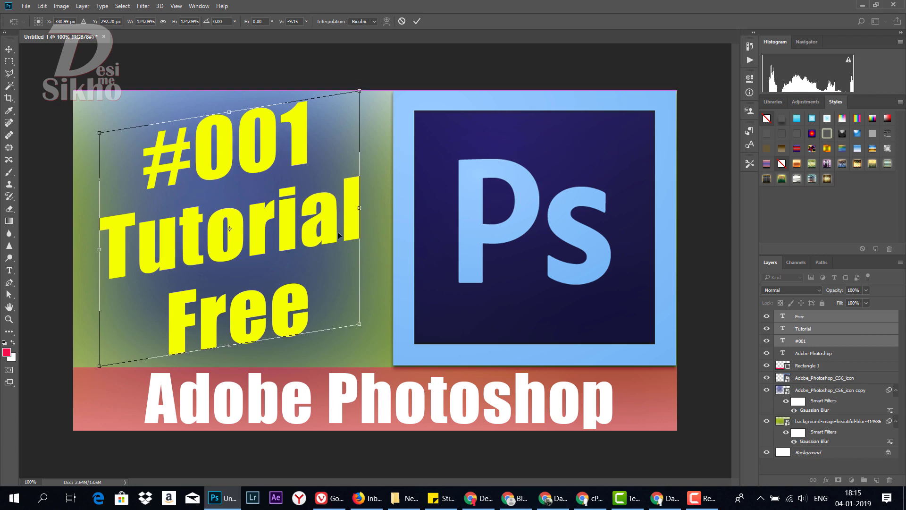
pyautogui.press('Return')
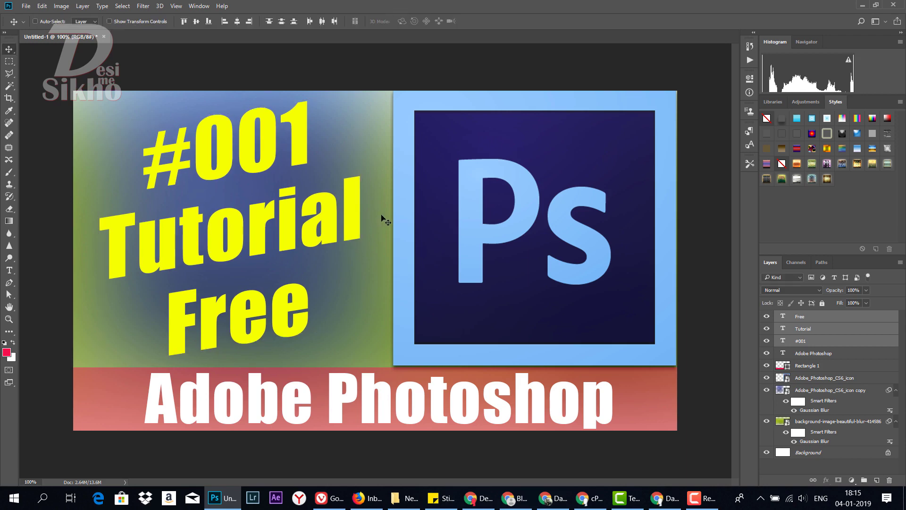
# Step: Add a drop shadow to the Free text layer
pyautogui.click(845, 317)
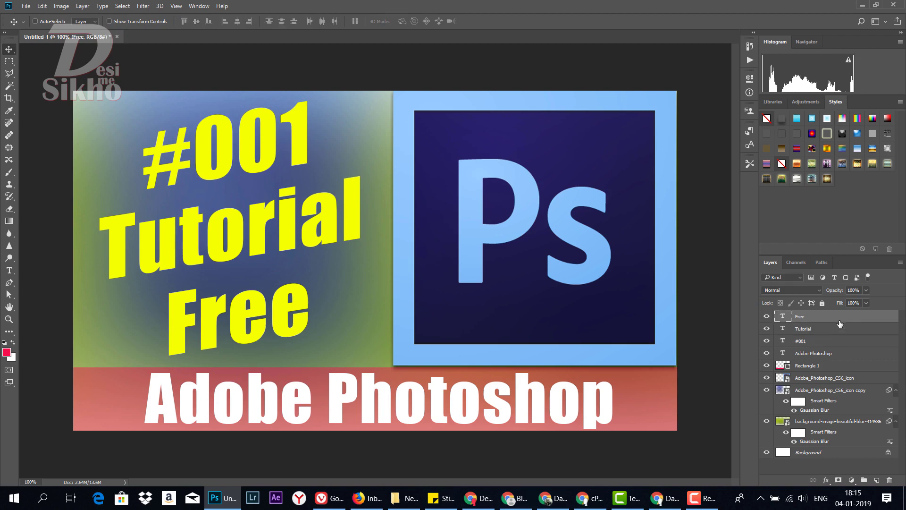
pyautogui.click(826, 481)
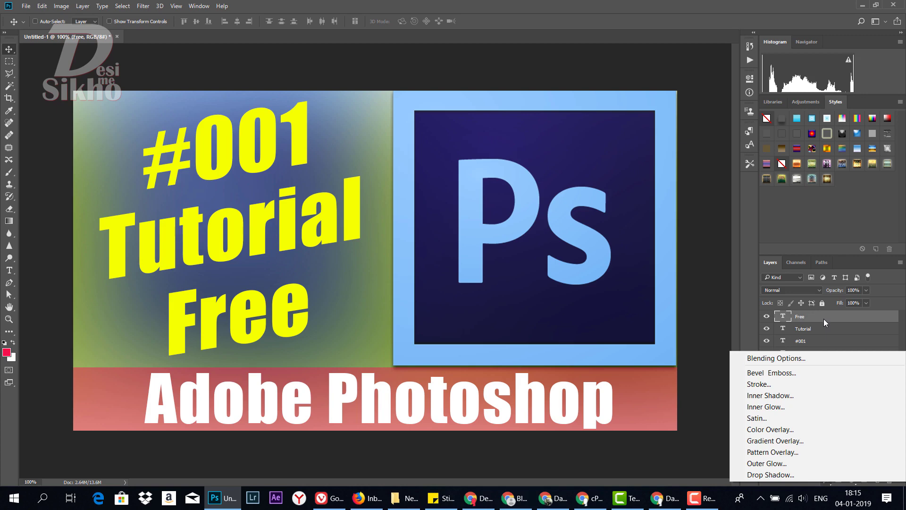
pyautogui.click(784, 475)
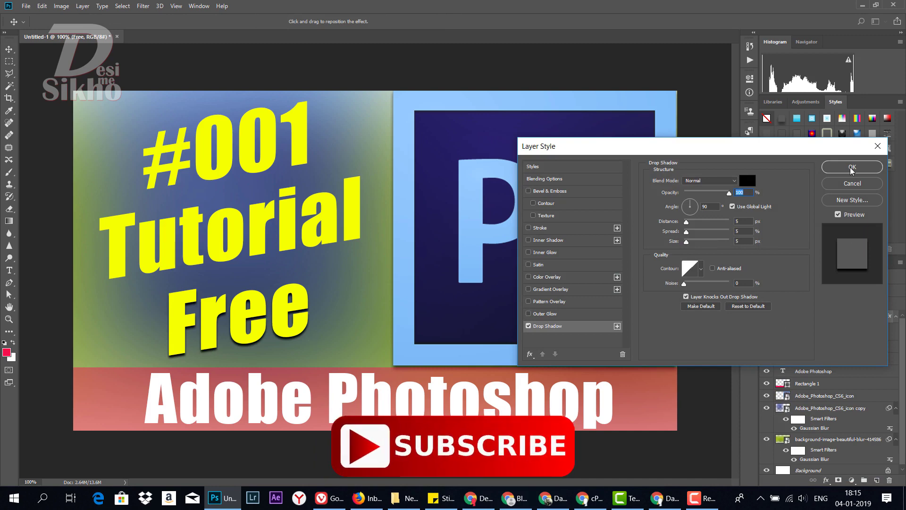
pyautogui.click(742, 222)
pyautogui.click(836, 169)
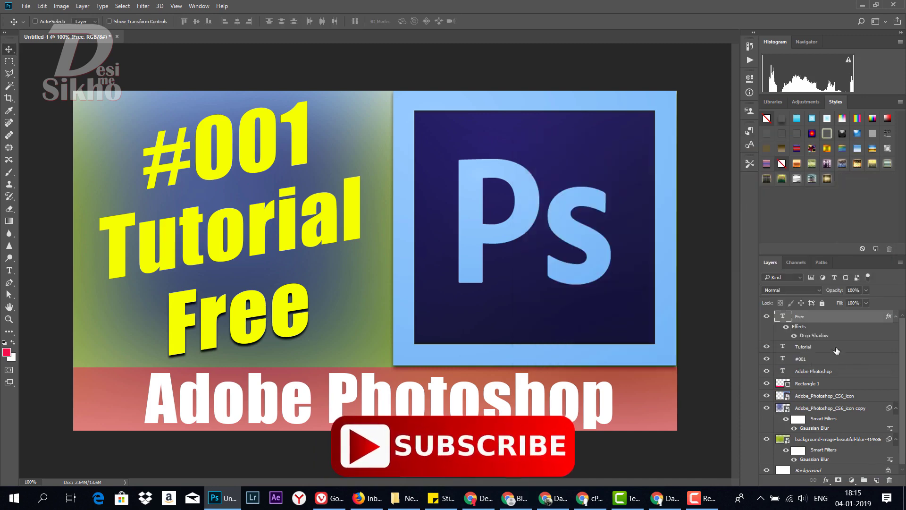
# Step: Add drop shadows to the Tutorial and #001 text layers
pyautogui.click(816, 349)
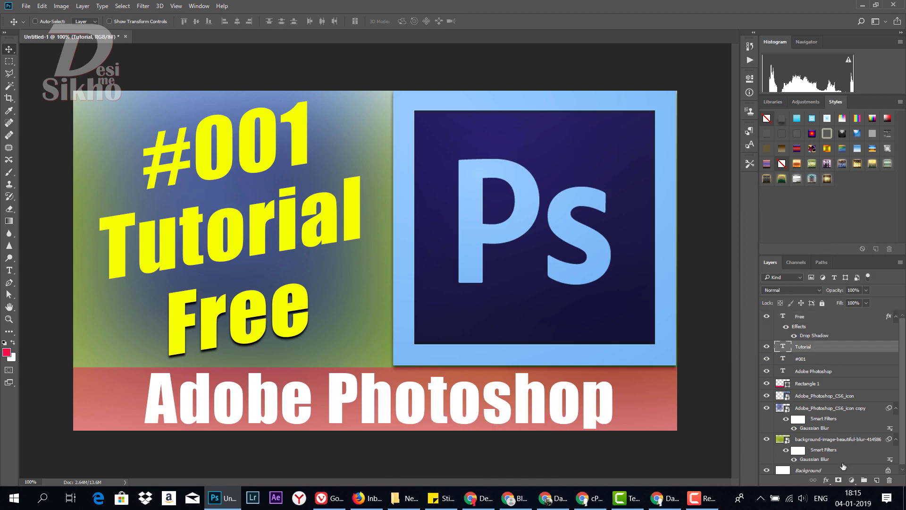
pyautogui.click(826, 480)
pyautogui.click(826, 475)
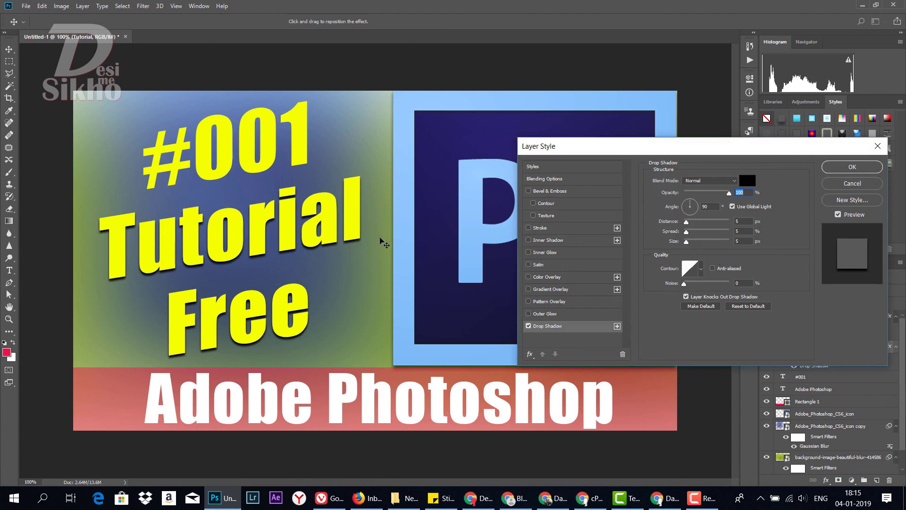
pyautogui.click(853, 170)
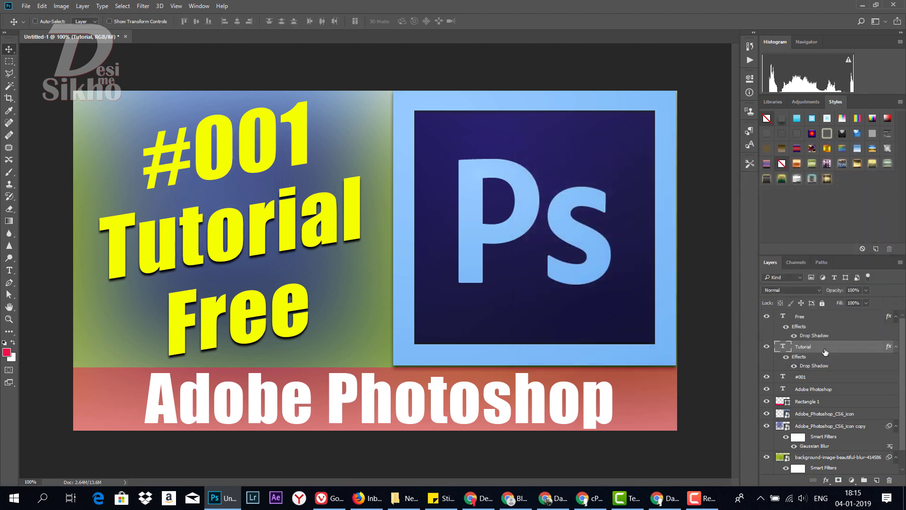
pyautogui.click(824, 378)
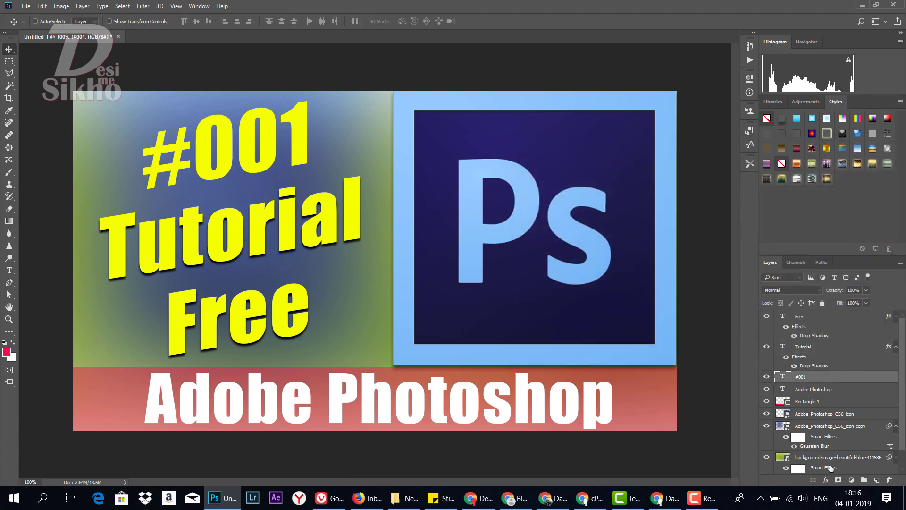
pyautogui.click(826, 479)
pyautogui.click(815, 474)
pyautogui.click(857, 169)
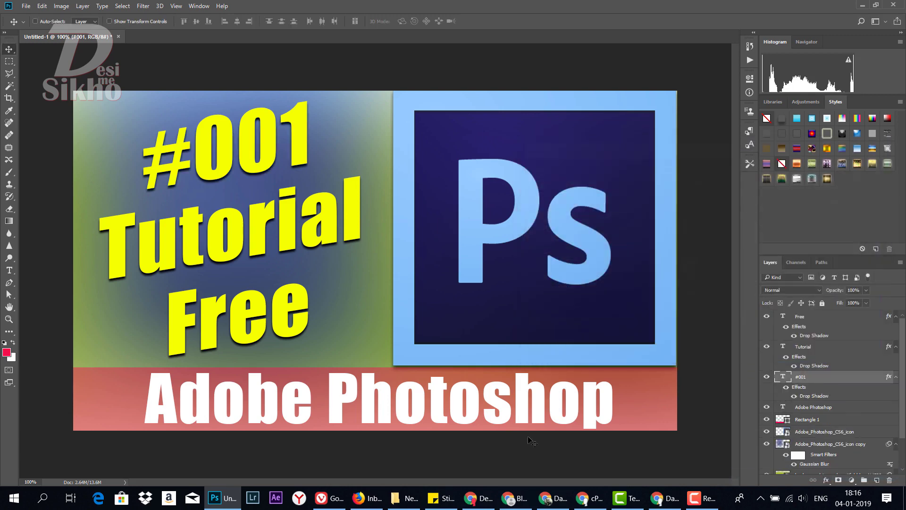
# Step: Add a drop shadow to the Adobe Photoshop text layer
pyautogui.rightClick(567, 407)
pyautogui.click(580, 414)
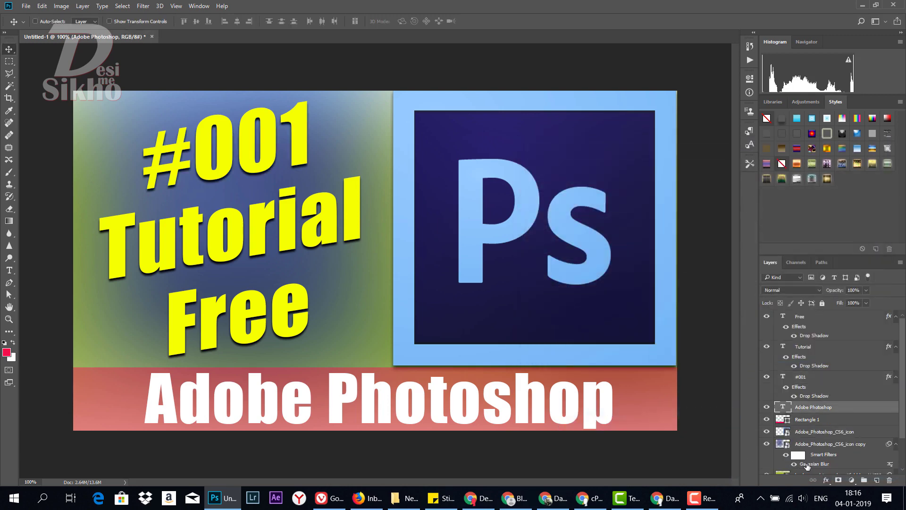
pyautogui.click(826, 480)
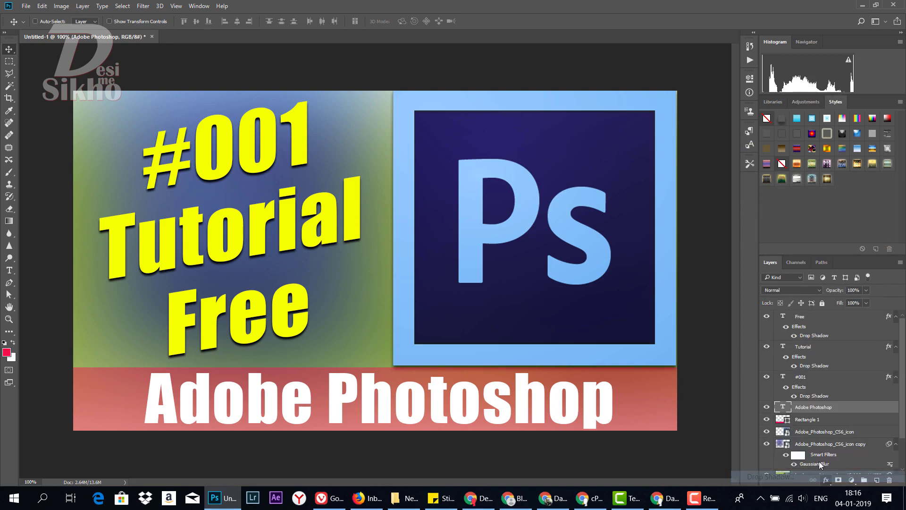
pyautogui.press('Return')
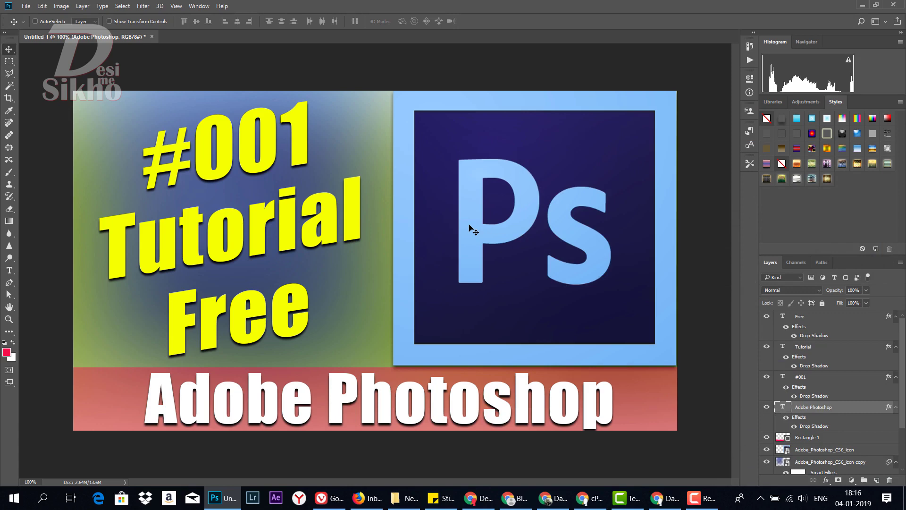
pyautogui.hotkey('ctrl', 's')
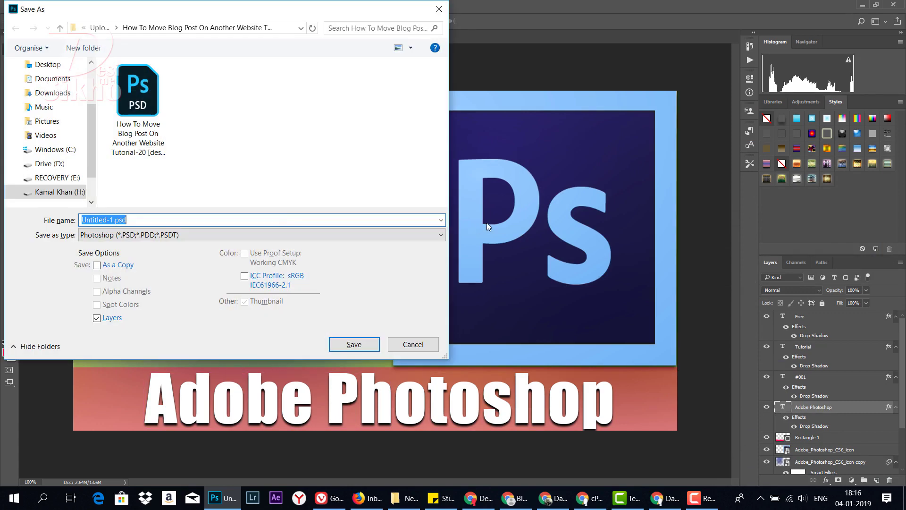
pyautogui.moveTo(50, 123)
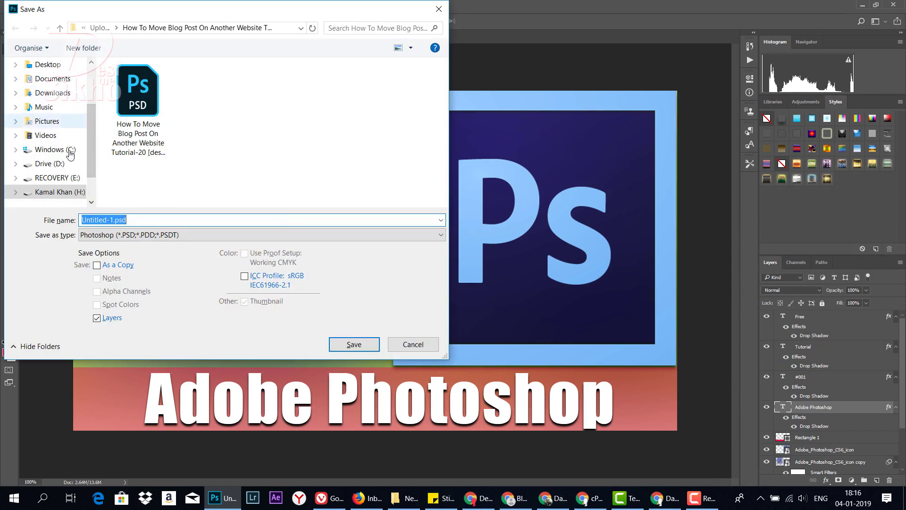
# Step: Save the image to the Desktop in JPEG format with Maximum quality 12
pyautogui.scroll(2, 91, 107)
pyautogui.scroll(2, 92, 106)
pyautogui.click(66, 140)
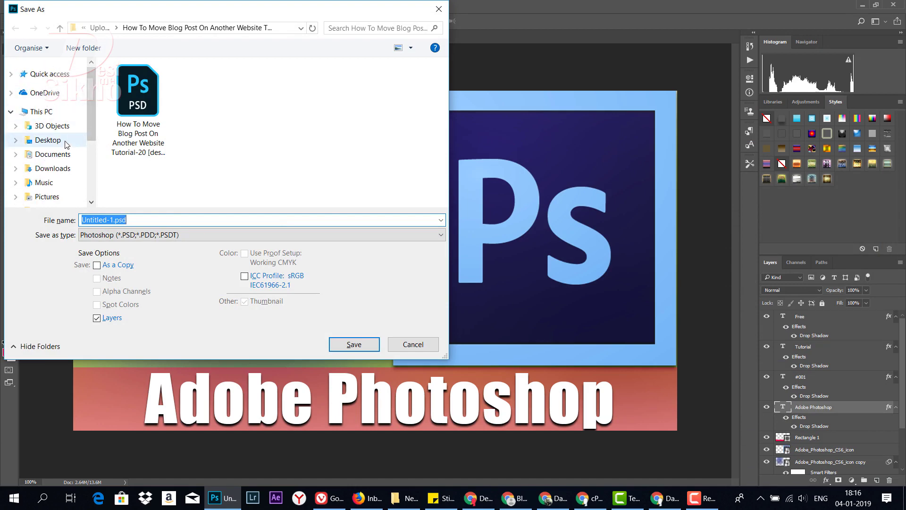
pyautogui.click(154, 234)
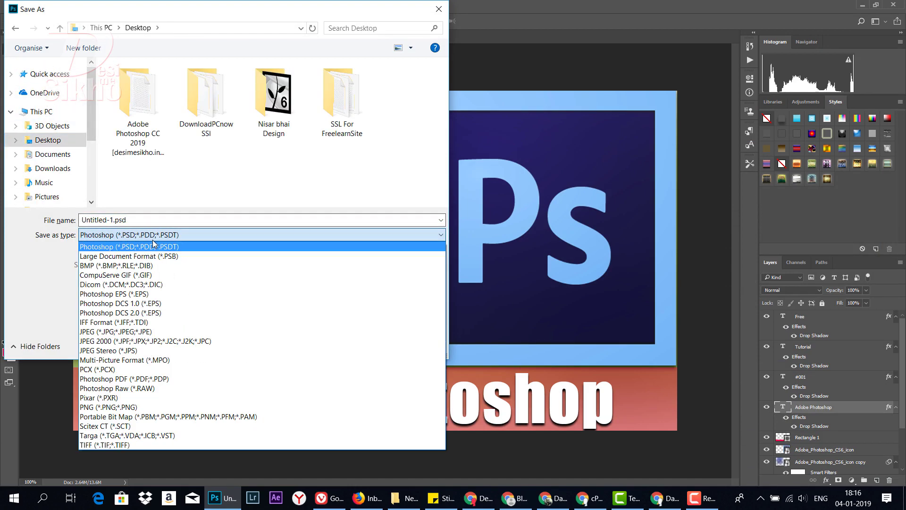
pyautogui.click(115, 332)
pyautogui.click(354, 344)
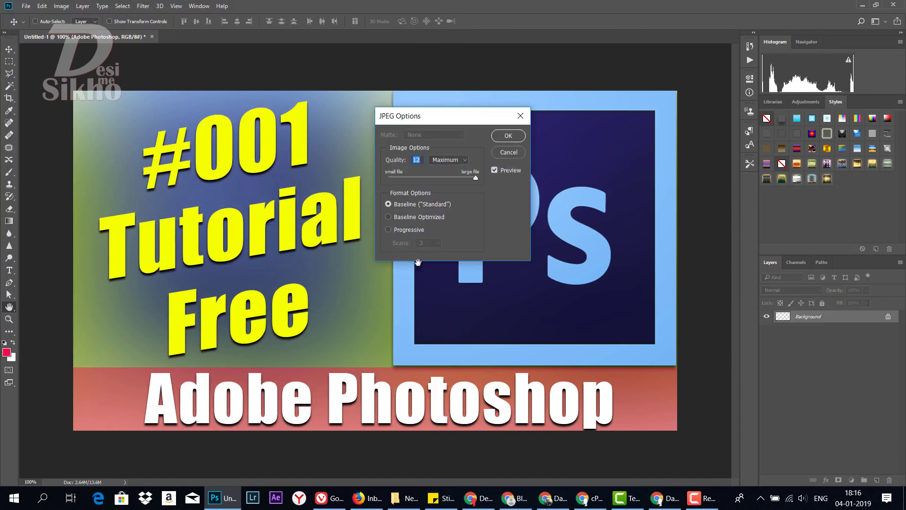
pyautogui.click(508, 138)
# Step: Refresh the desktop and confirm Untitled-1.jpg is a 1280 x 720, 343 KB JPG
pyautogui.click(904, 498)
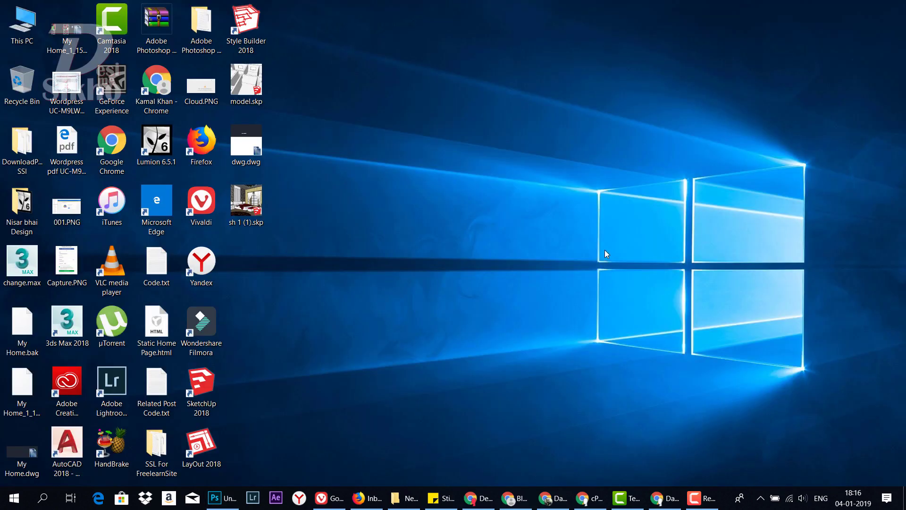
pyautogui.rightClick(606, 250)
pyautogui.click(640, 286)
pyautogui.click(246, 276)
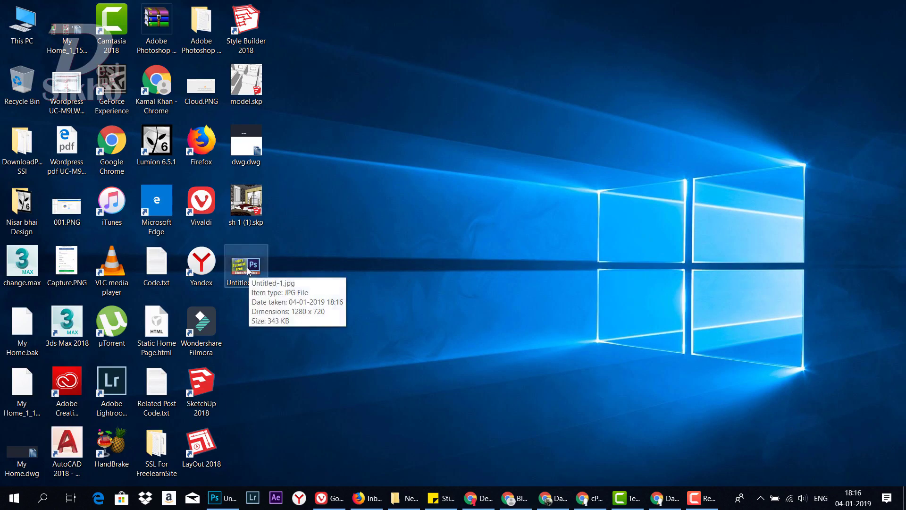